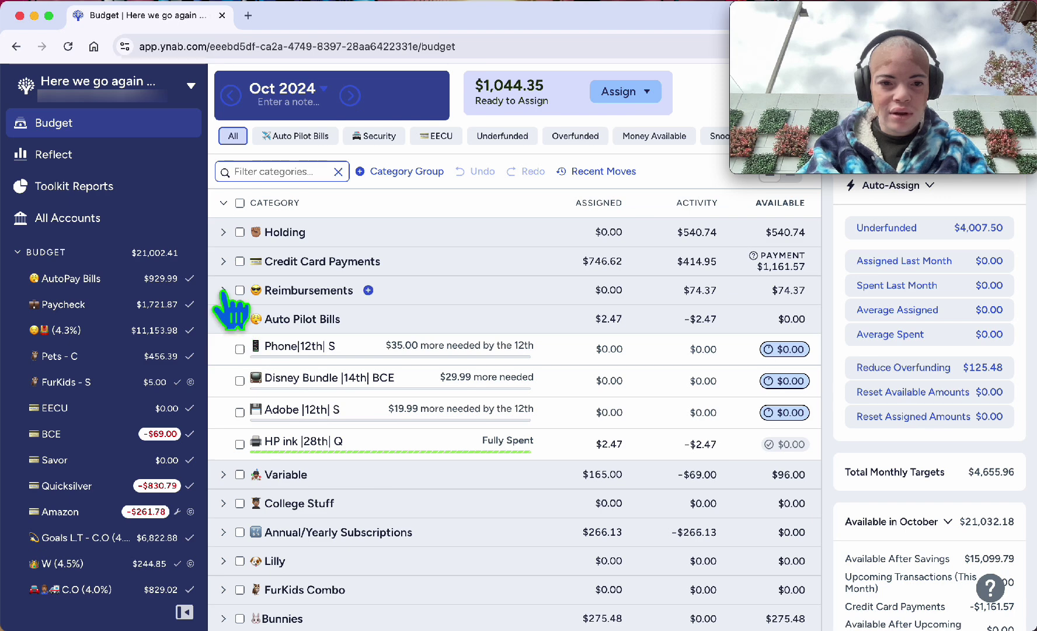
Step: Review the Reimbursements categories and collapse the C.O (4.0%), Money Working For Me and Random Life category groups
left_click(224, 292)
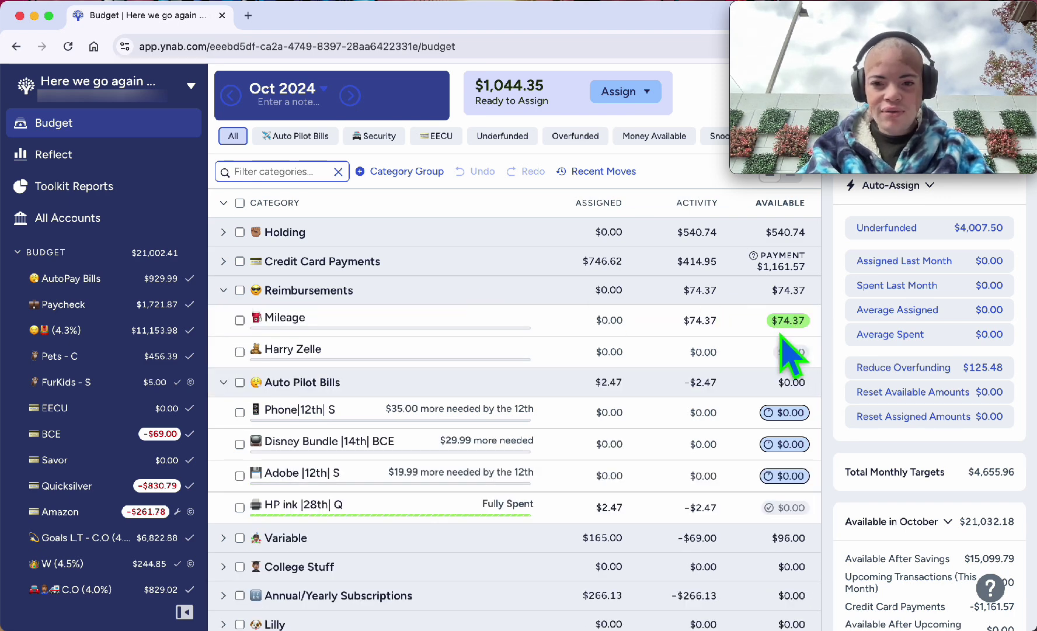
left_click(224, 291)
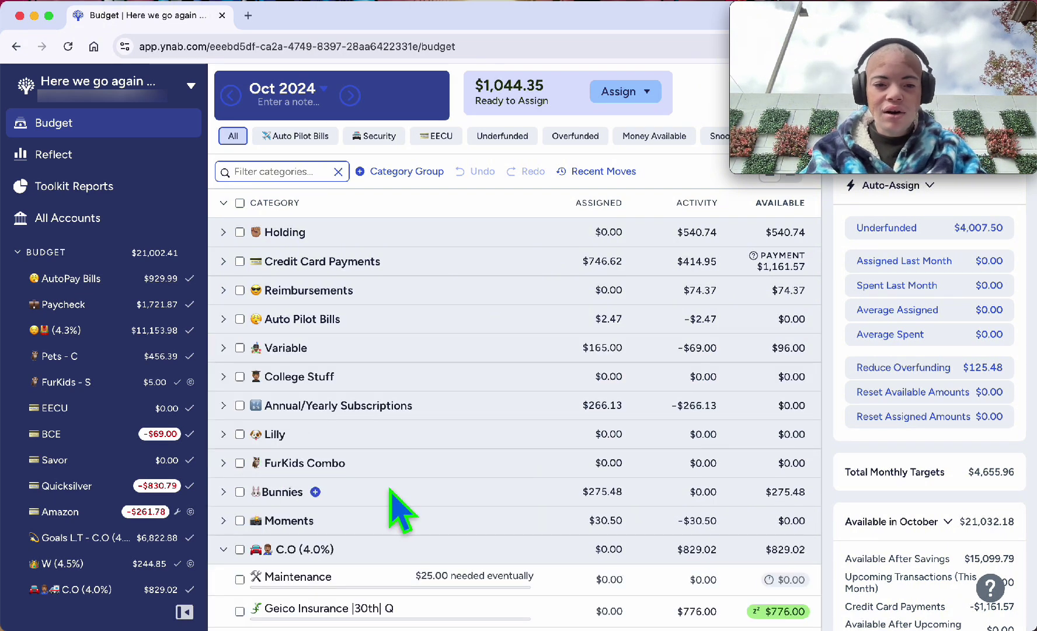
left_click(227, 552)
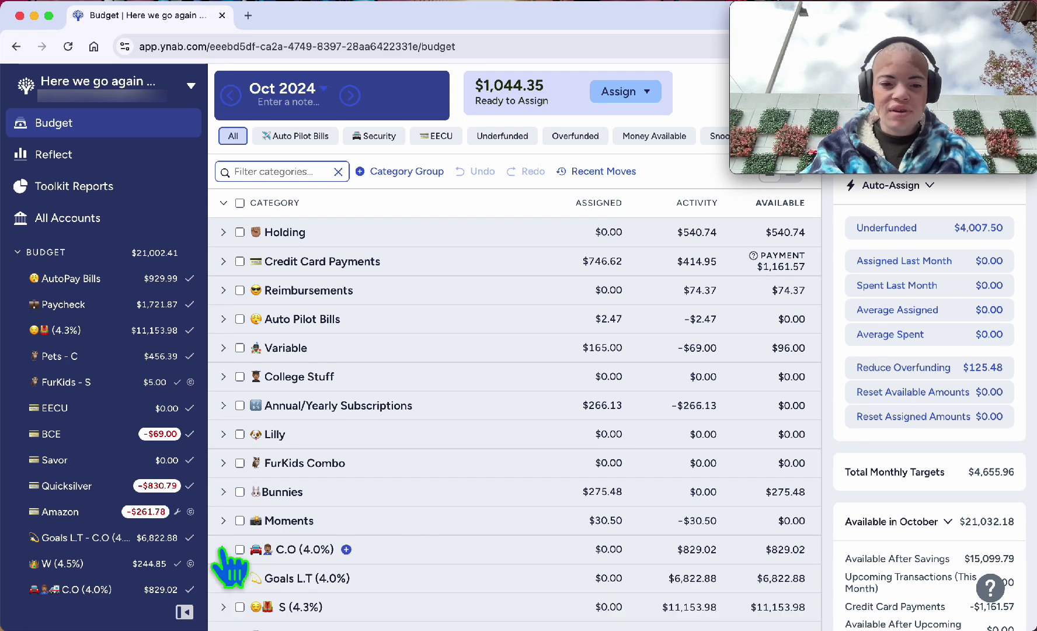
scroll(365, 557, "down", 1)
scroll(365, 558, "down", 3)
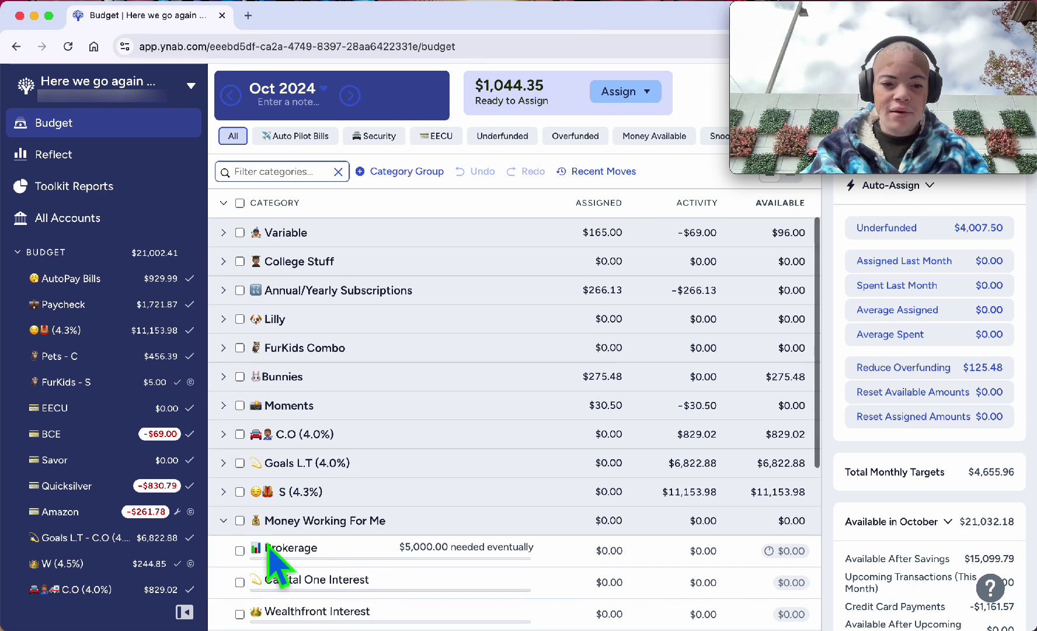
left_click(224, 521)
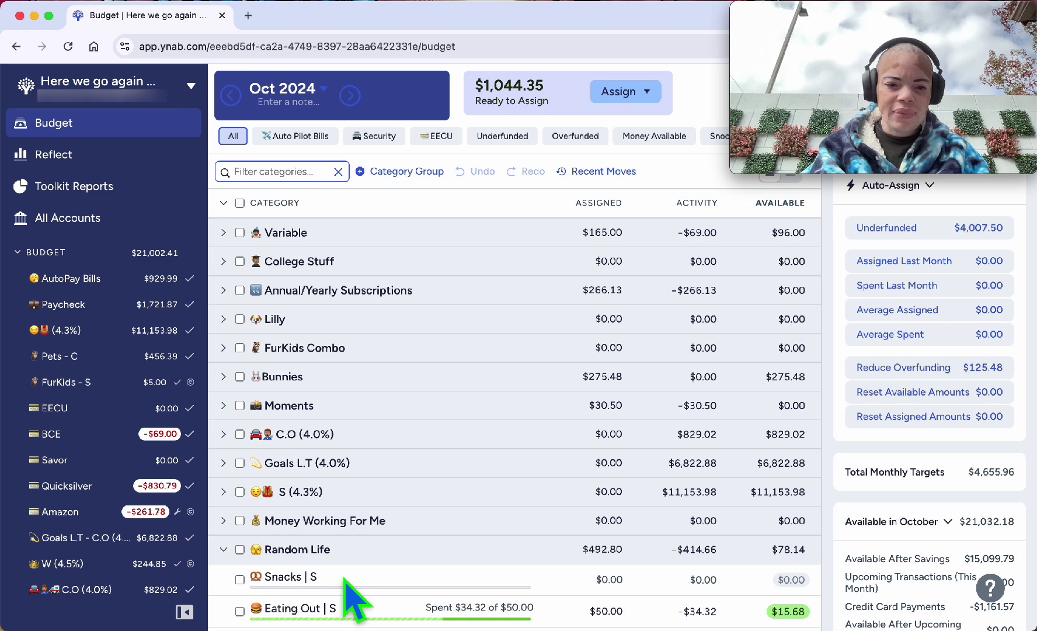
left_click(223, 549)
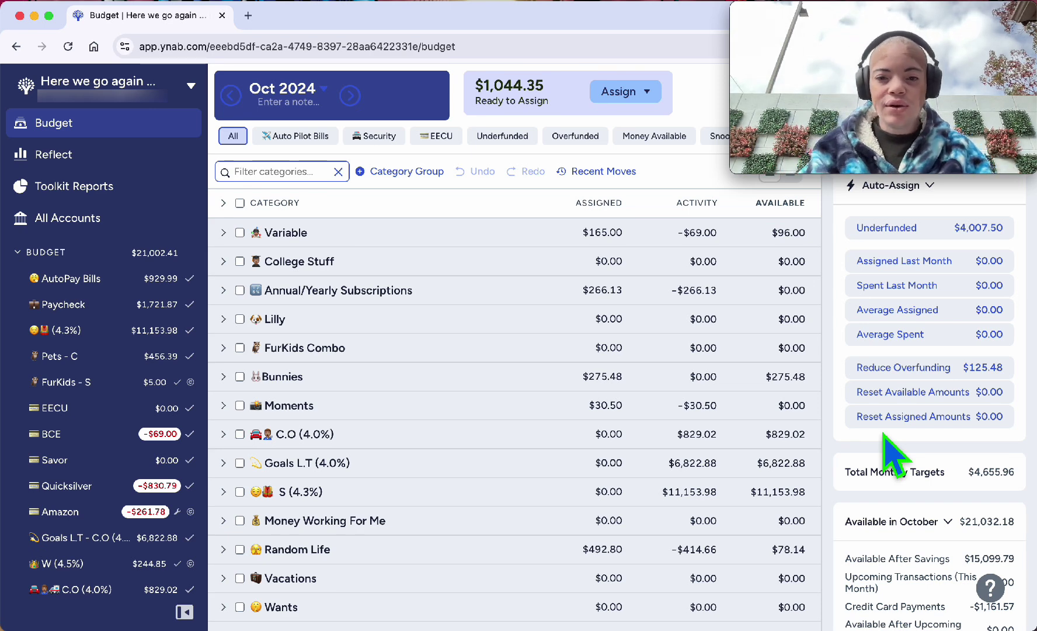
Step: Expand the Moments category group and examine its categories
scroll(236, 446, "up", 1)
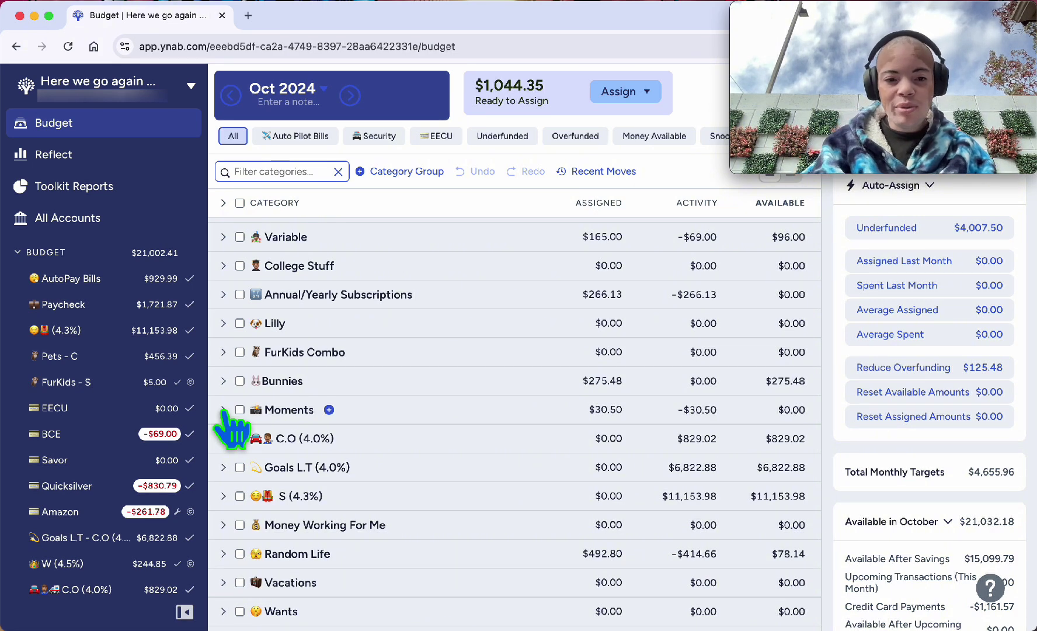
left_click(224, 410)
scroll(439, 487, "down", 2)
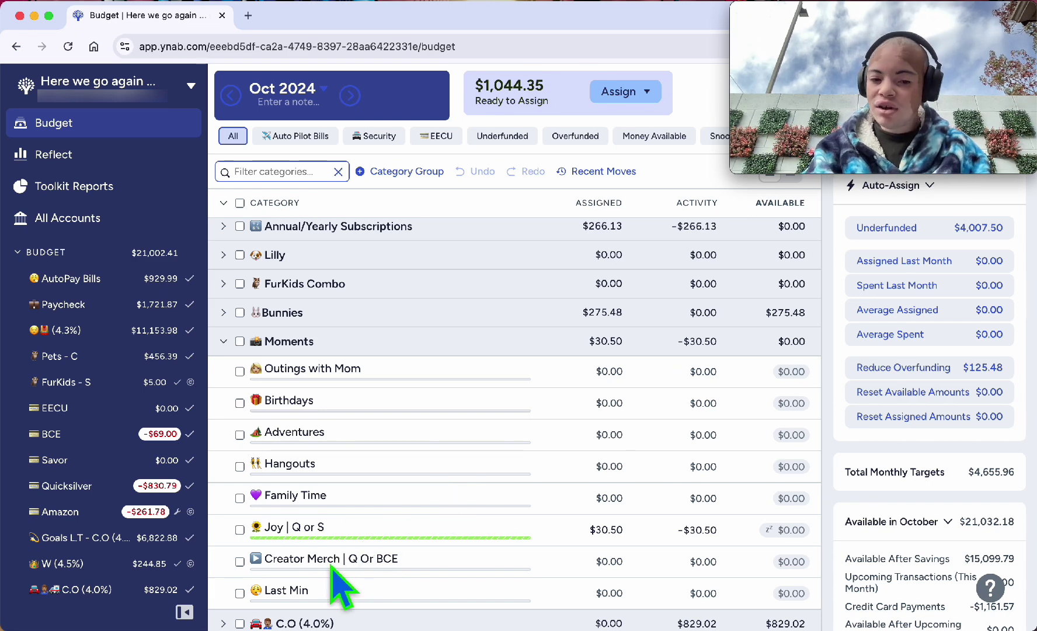
scroll(331, 565, "down", 2)
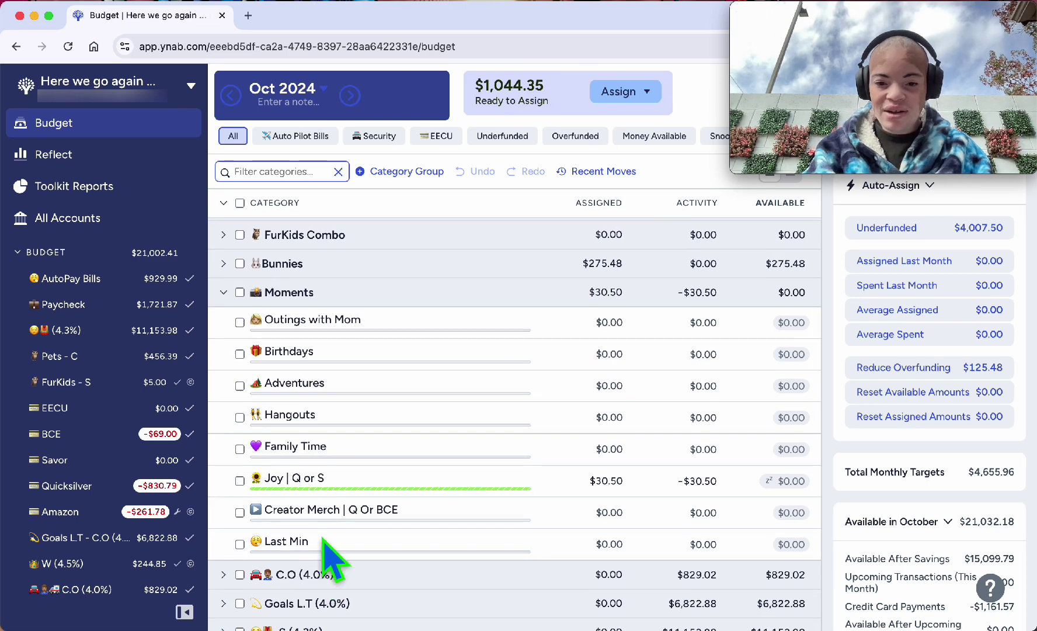
scroll(421, 491, "up", 2)
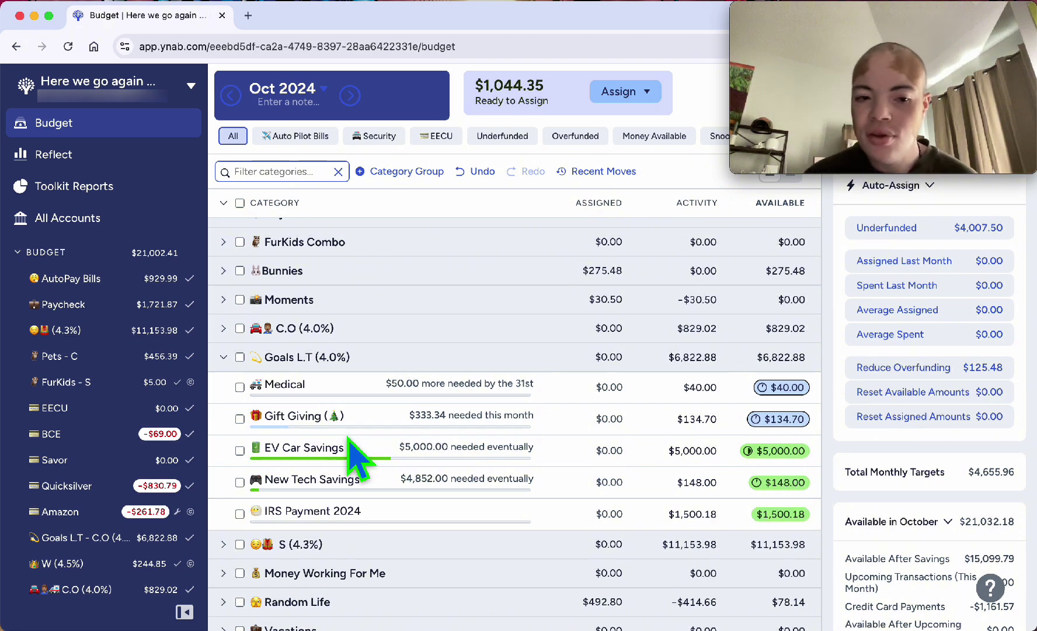
Step: Collapse the Goals L.T (4.0%) group and examine the categories inside the C.O (4.0%) group
left_click(223, 357)
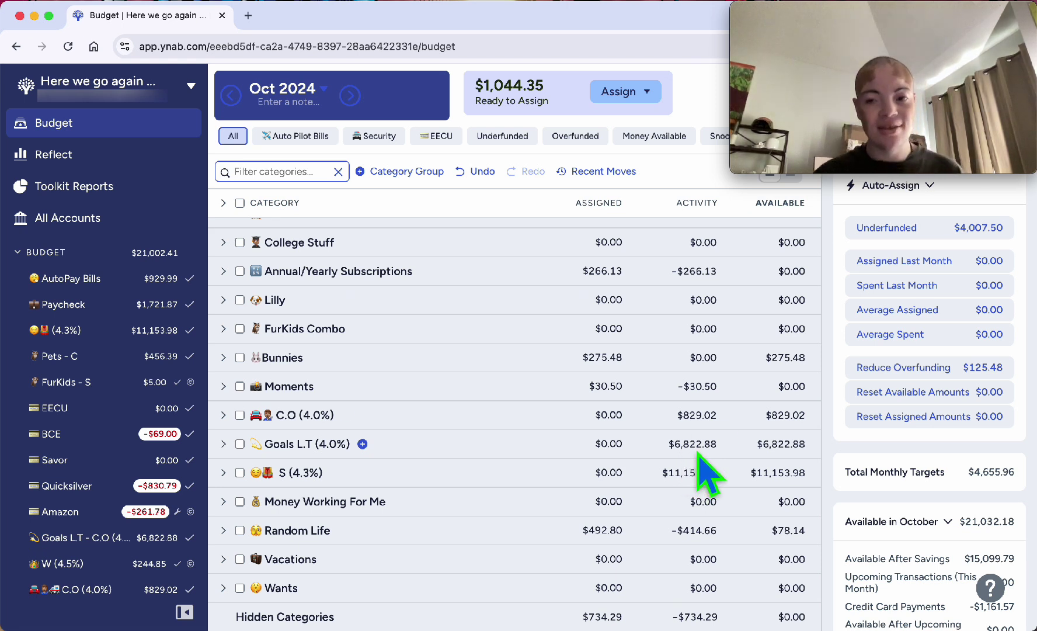
left_click(223, 415)
left_click(605, 501)
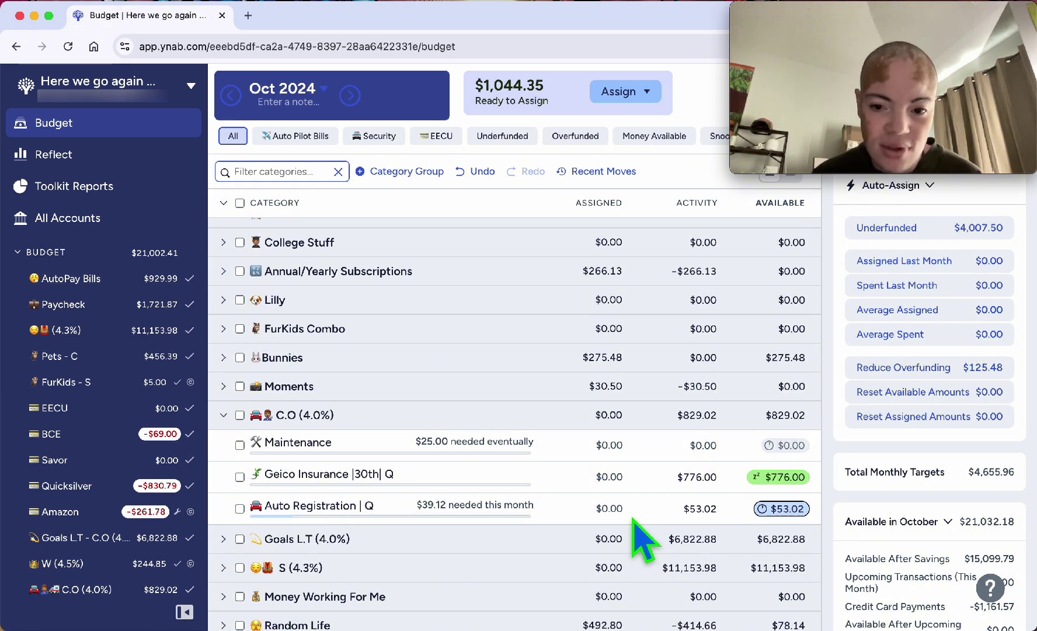
left_click(223, 415)
left_click(225, 444)
left_click(225, 444)
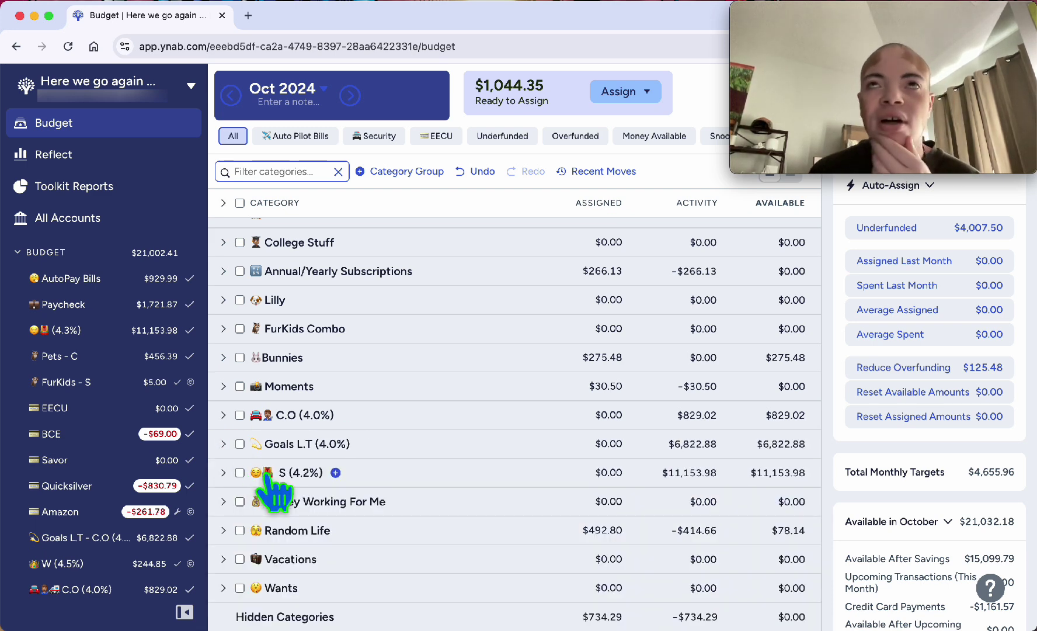
left_click_drag(268, 474, 267, 475)
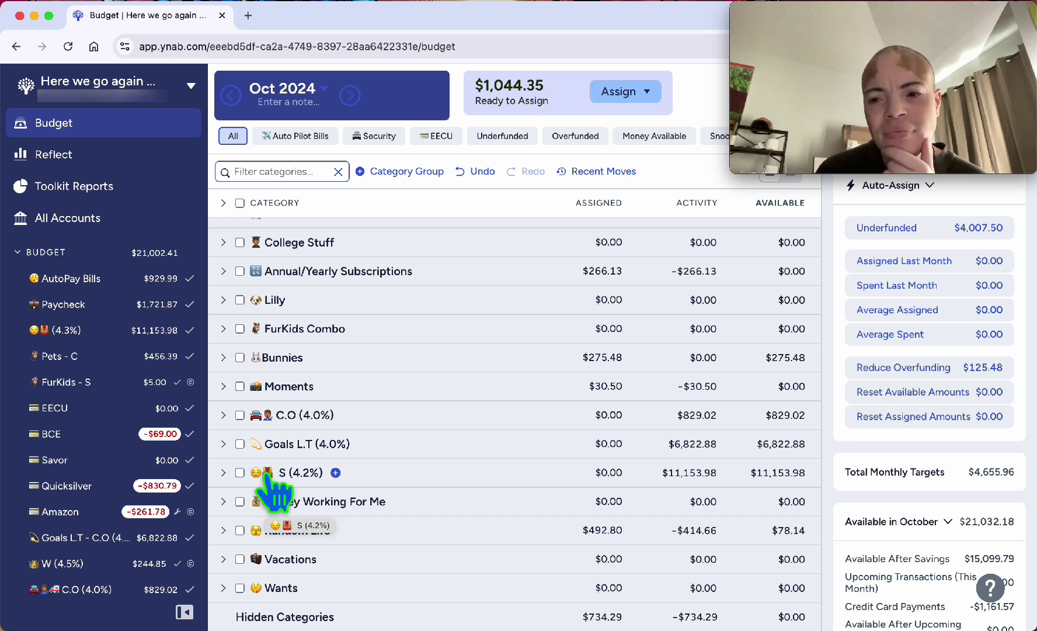
left_click_drag(266, 474, 365, 419)
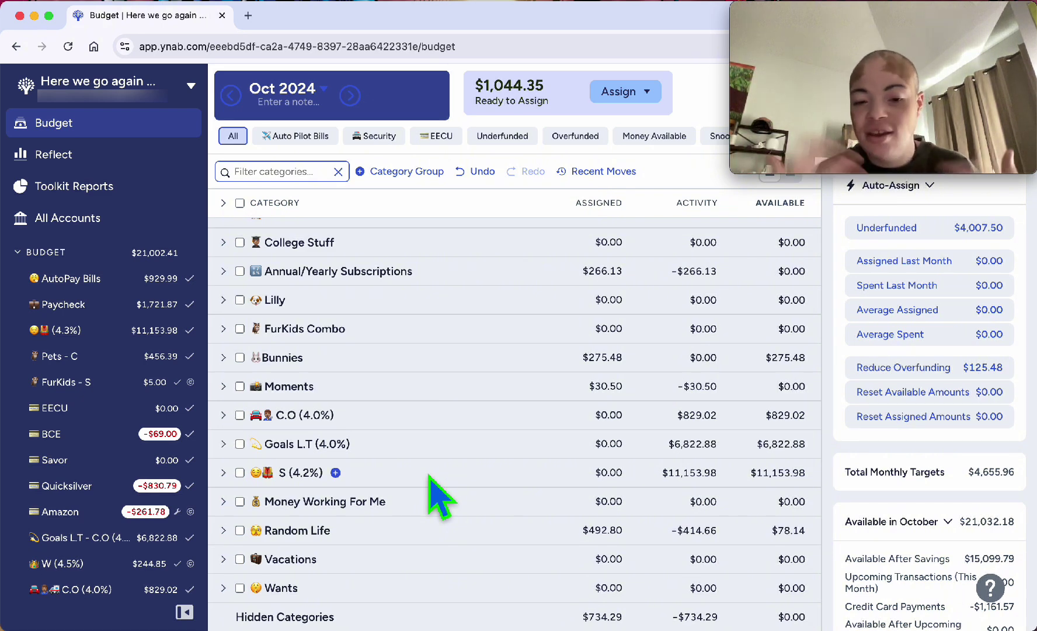
scroll(438, 496, "up", 3)
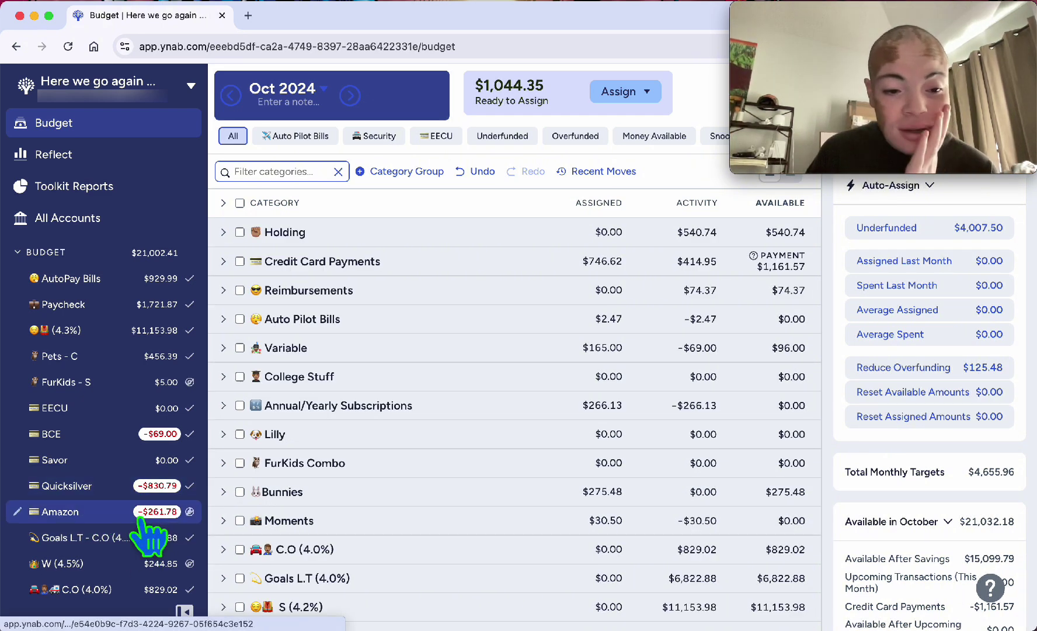
Step: Mark the 10/28/2024 Amazon Marketplace transaction in the Amazon account as cleared
left_click(111, 514)
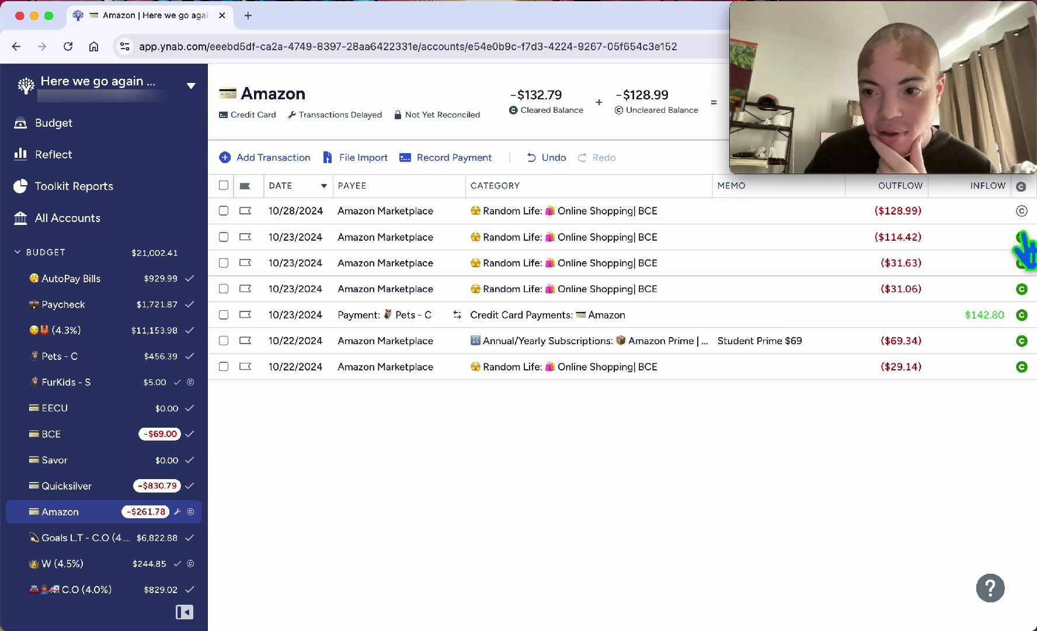
left_click(1021, 211)
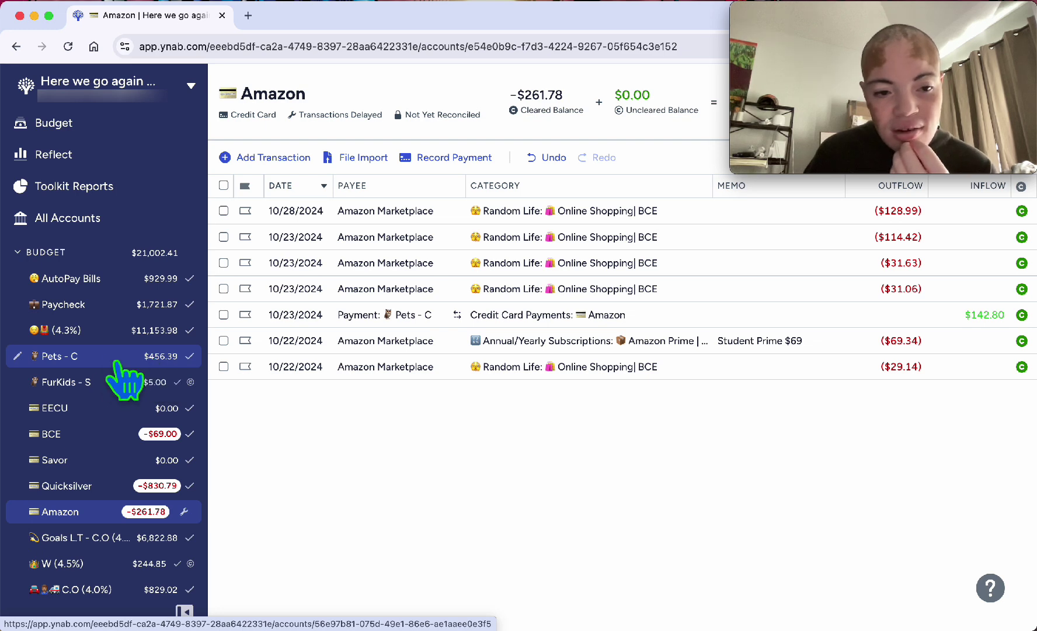
Step: Start a new transaction in the Pets - C account dated 10/31/2024 with the Amazon card as transfer payee
left_click(76, 357)
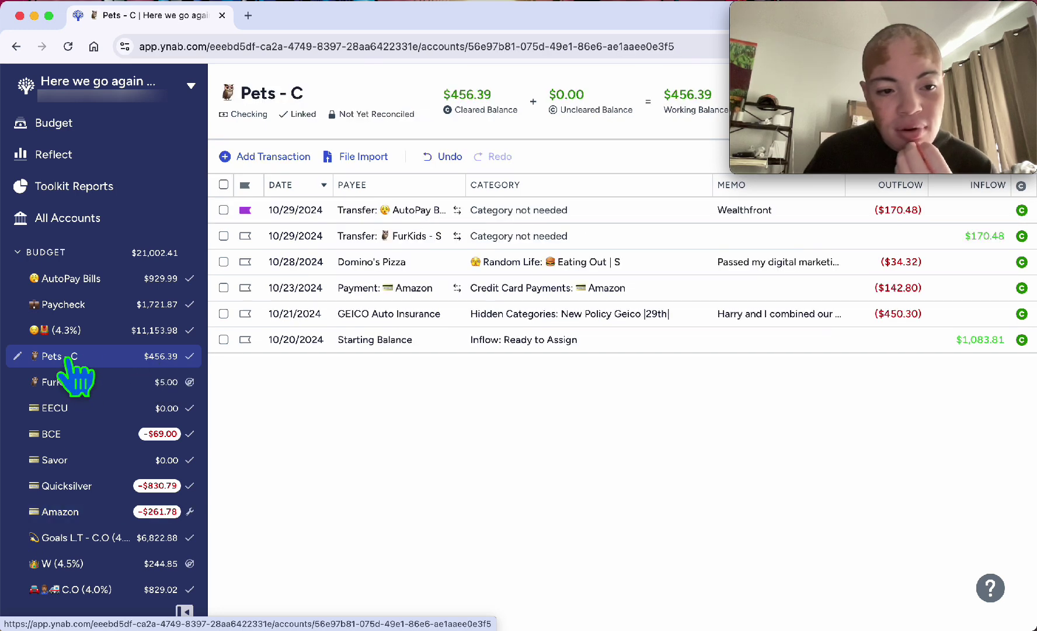
left_click(295, 164)
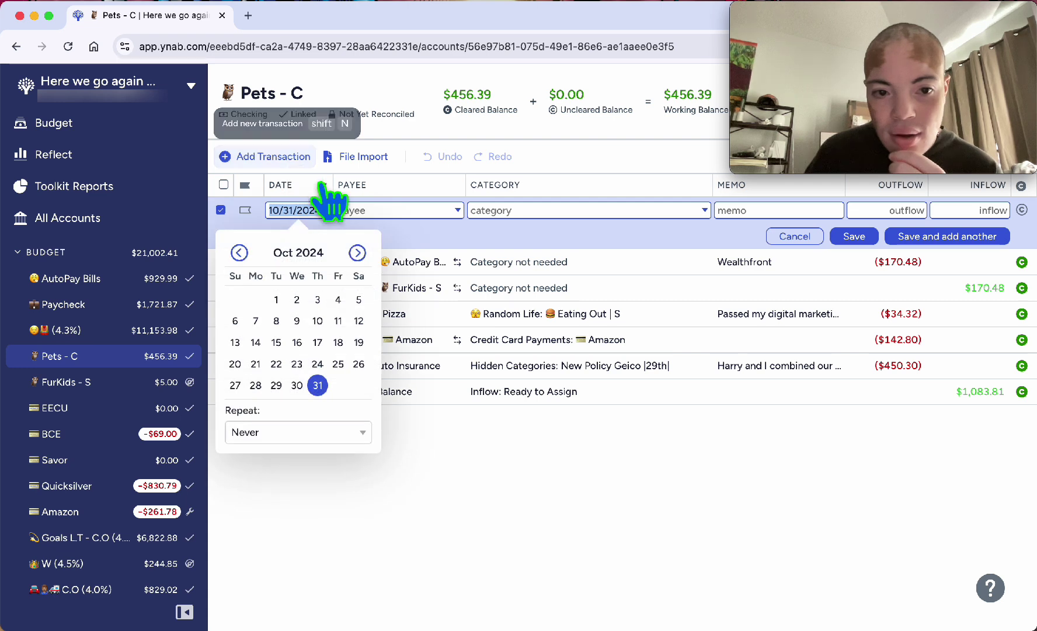
left_click(321, 387)
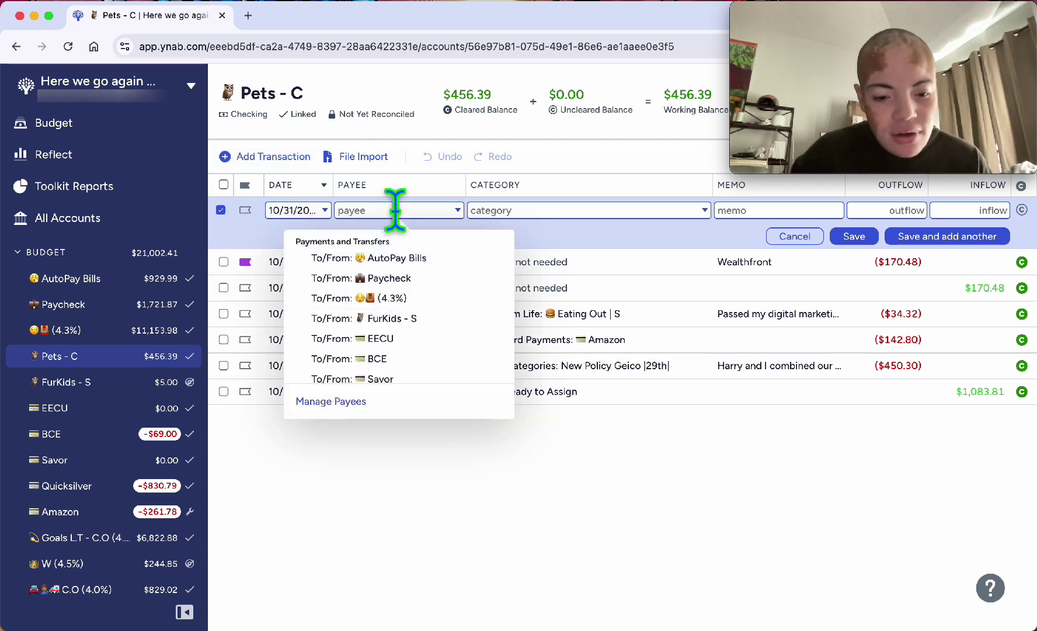
type("am")
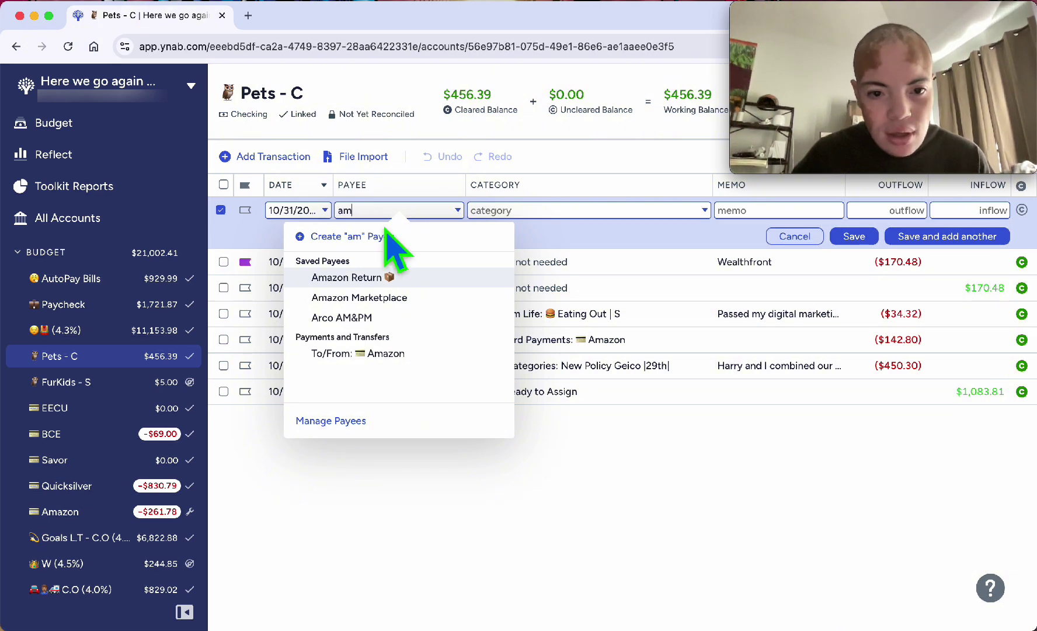
left_click(395, 351)
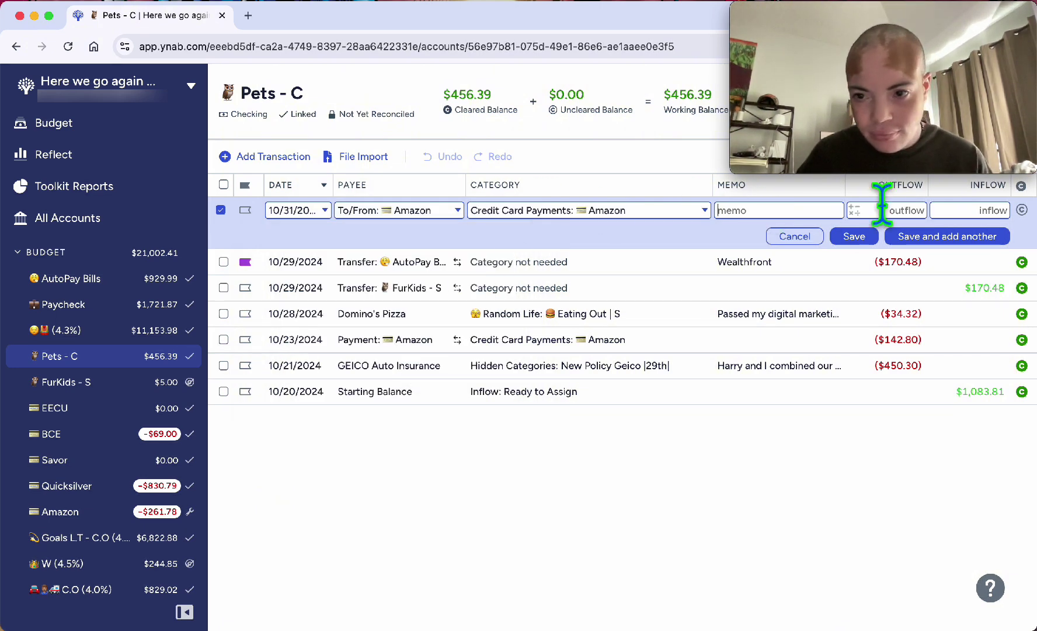
Step: Give the Amazon card payment the memo "payment" and an outflow of 261.78, and save it
type("paymen")
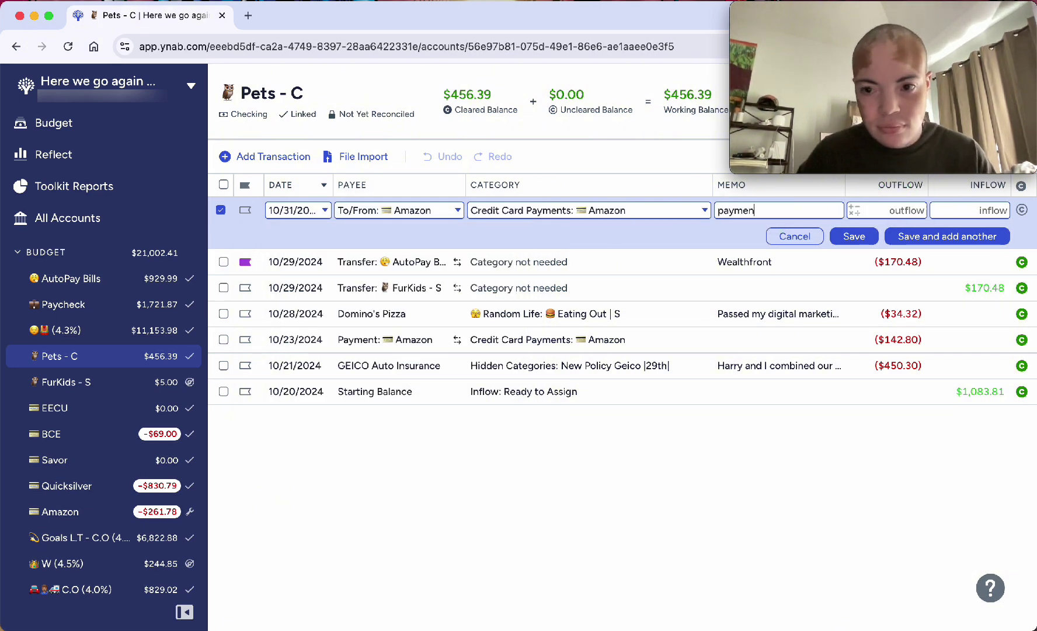
type("t")
left_click(914, 210)
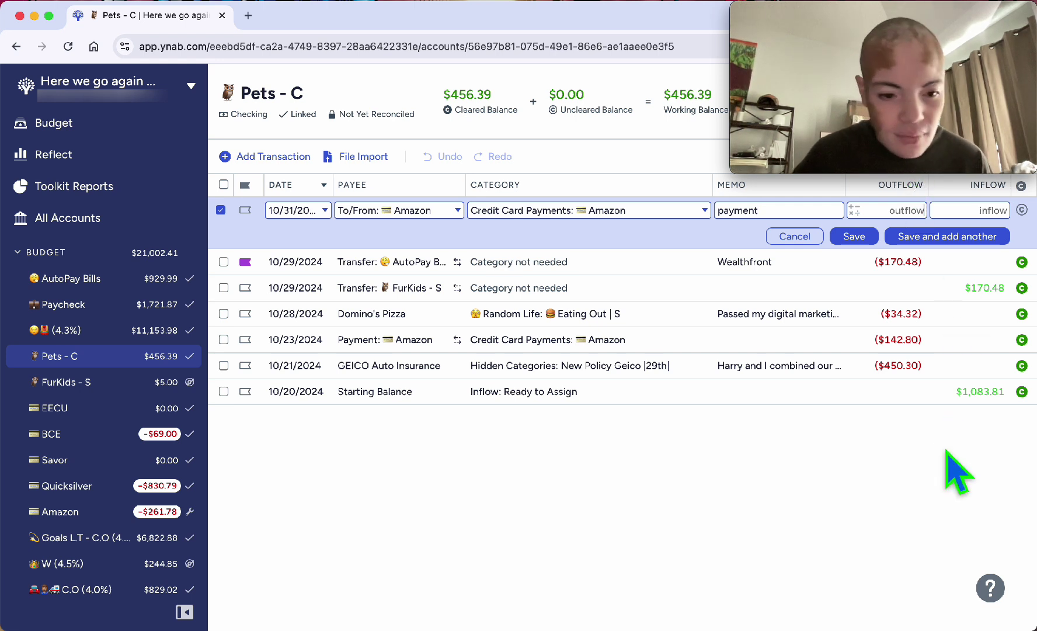
type("26")
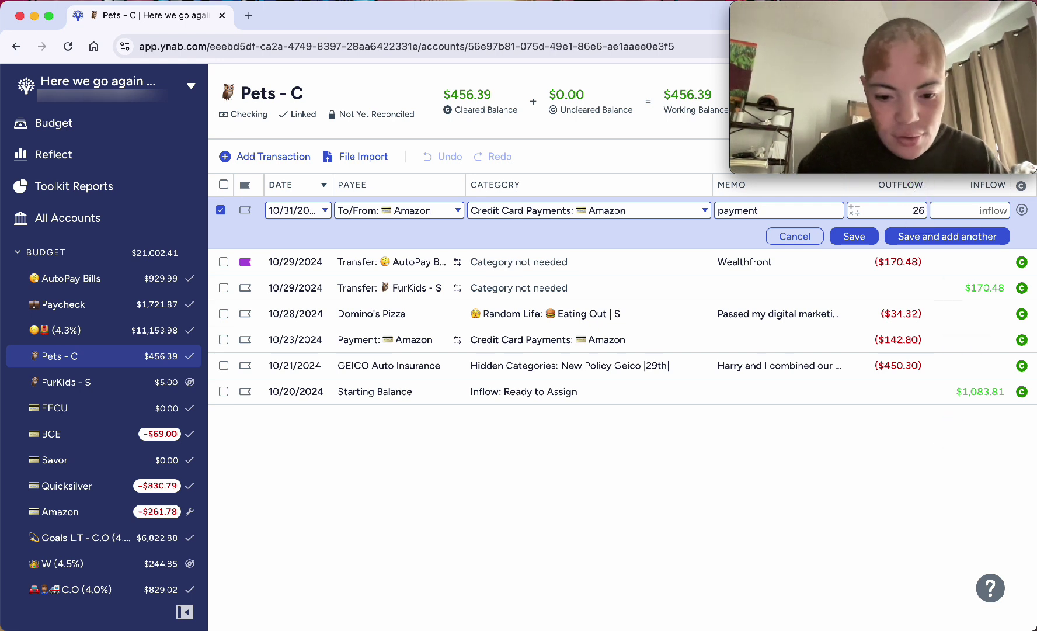
type("1.")
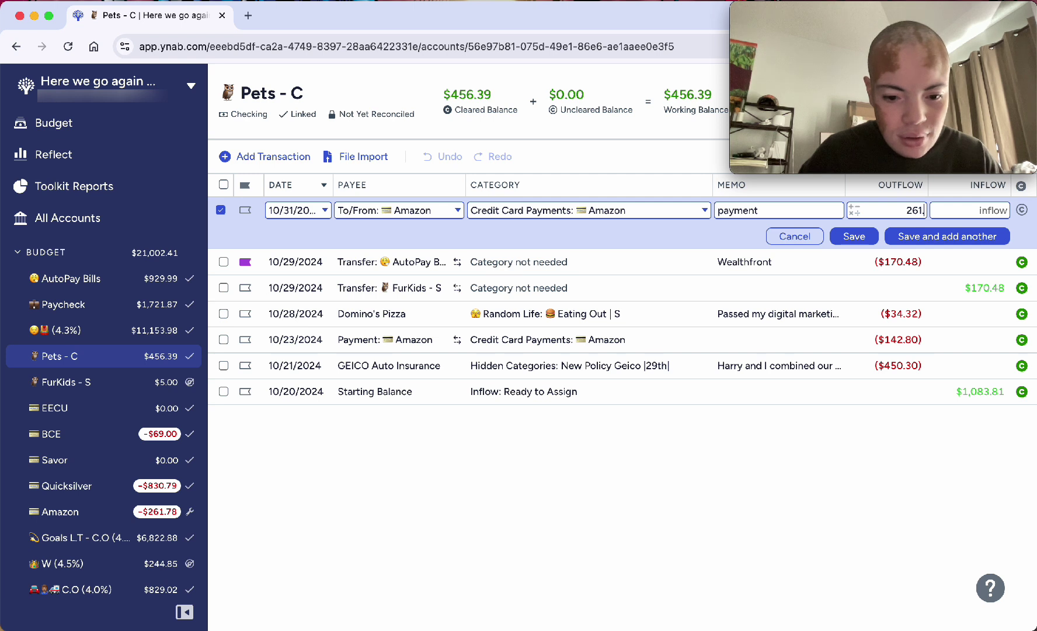
type("78")
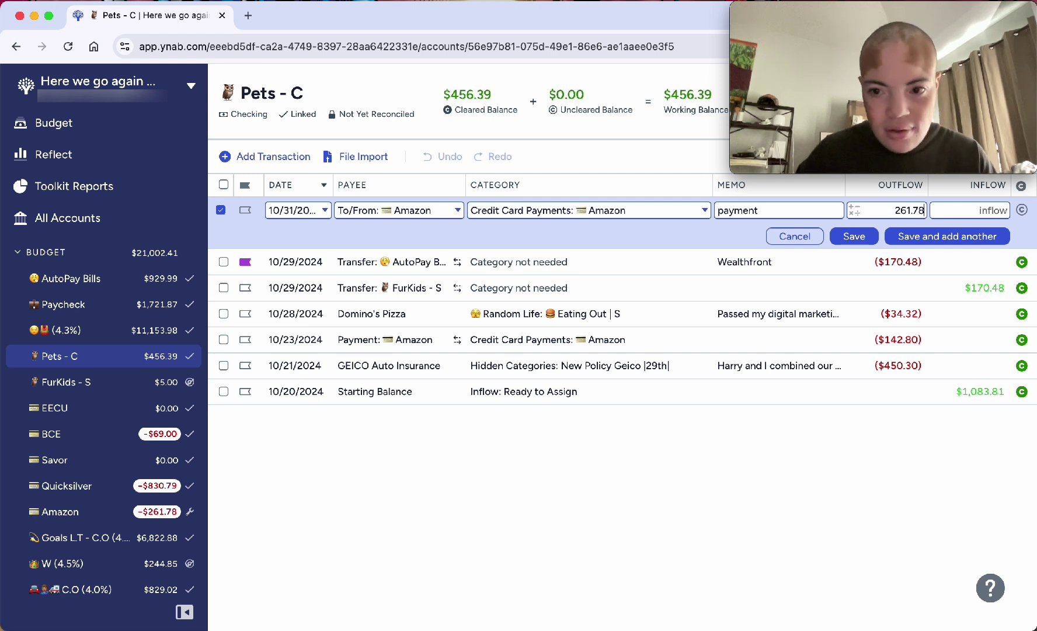
left_click(870, 236)
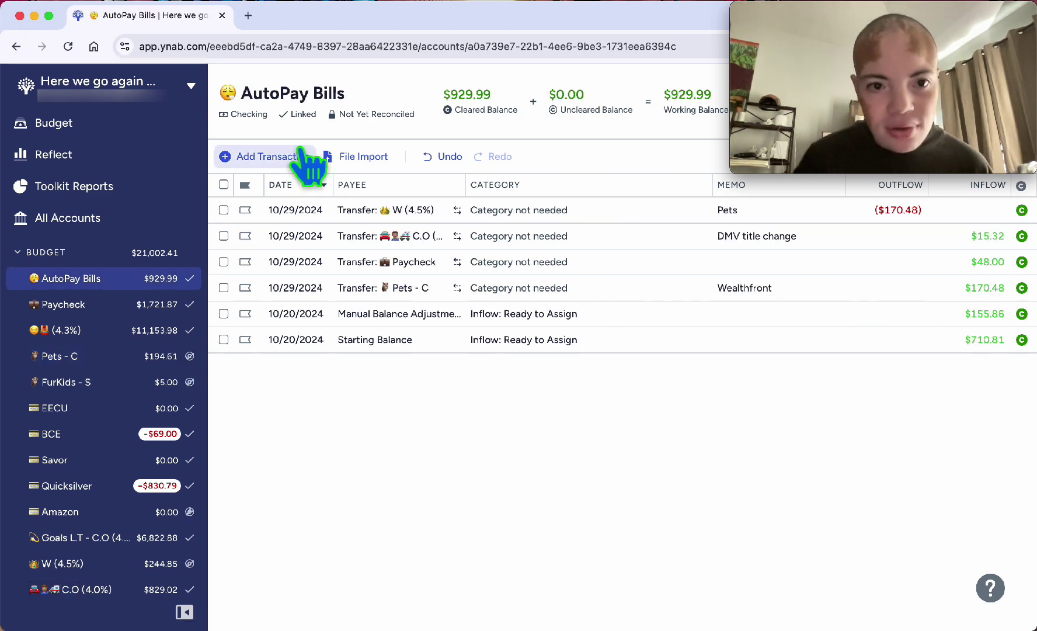
Step: Start a new transaction in the AutoPay Bills account dated 10/31/2024 with the Quicksilver card as transfer payee
left_click(300, 157)
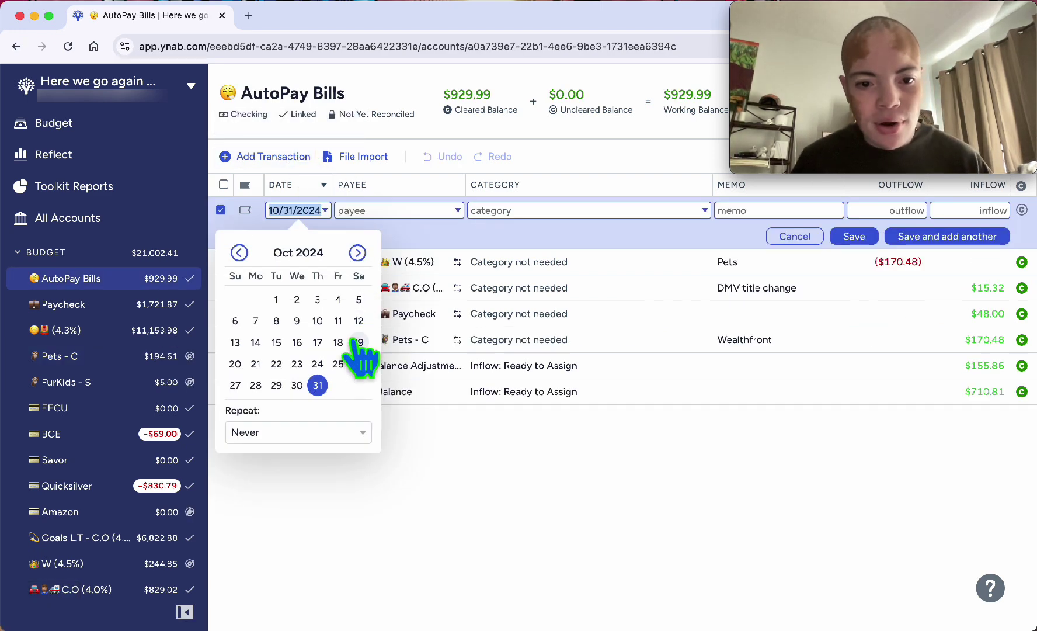
left_click(318, 385)
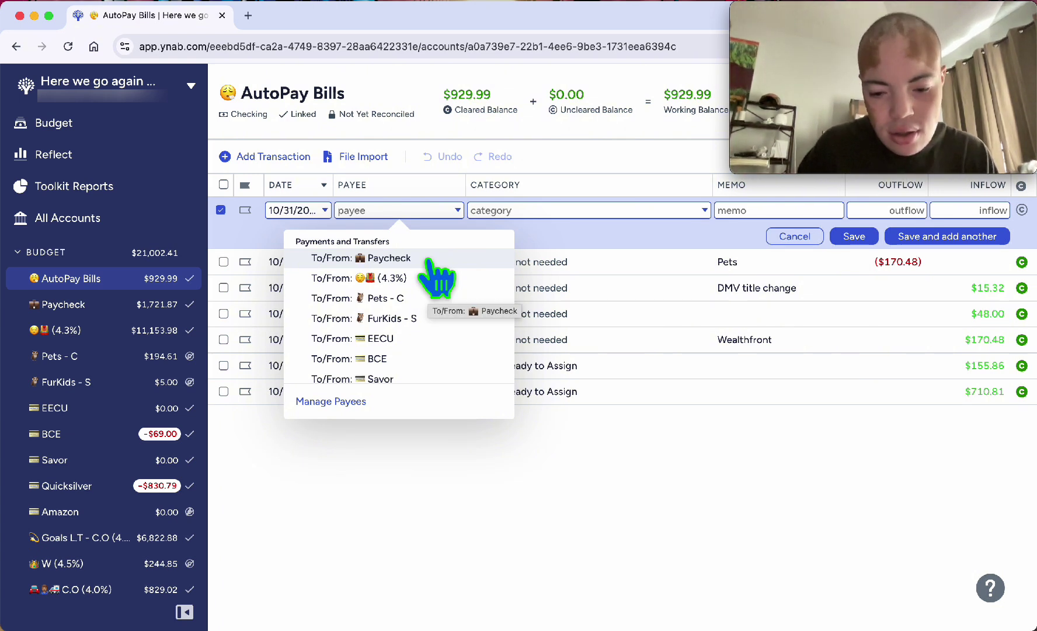
type("qui")
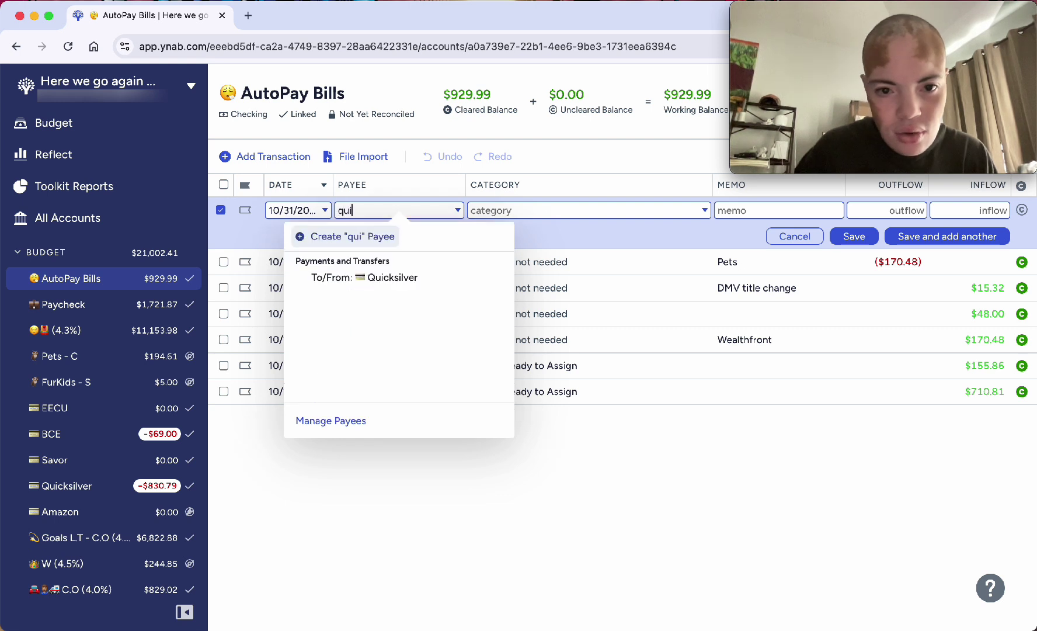
left_click(421, 279)
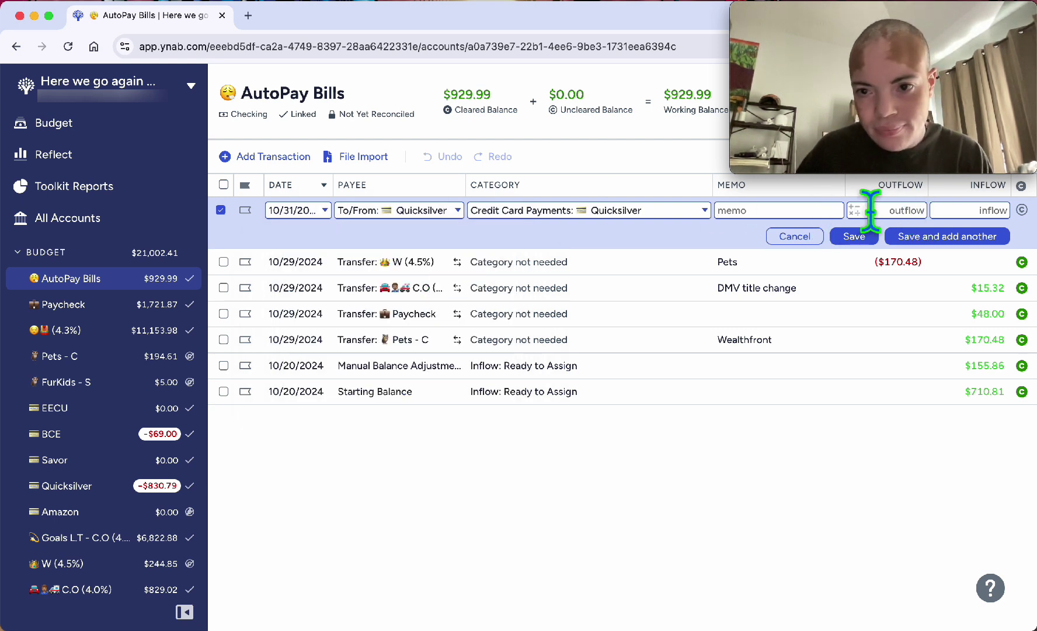
Step: Give the Quicksilver card payment the memo "payment" and an outflow of 830.79, and save it
type("payment")
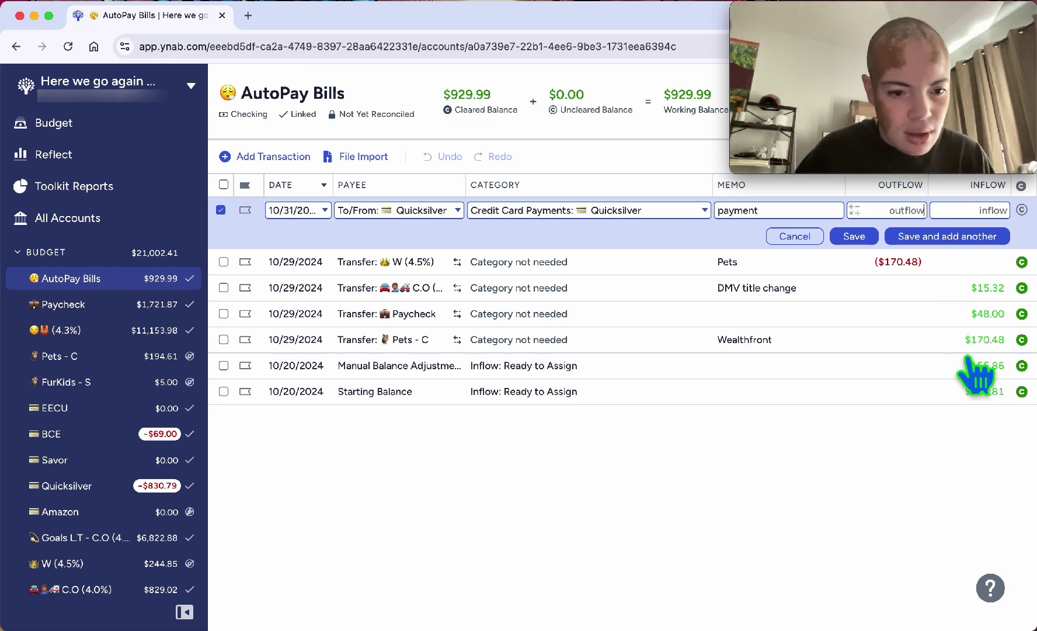
type("830")
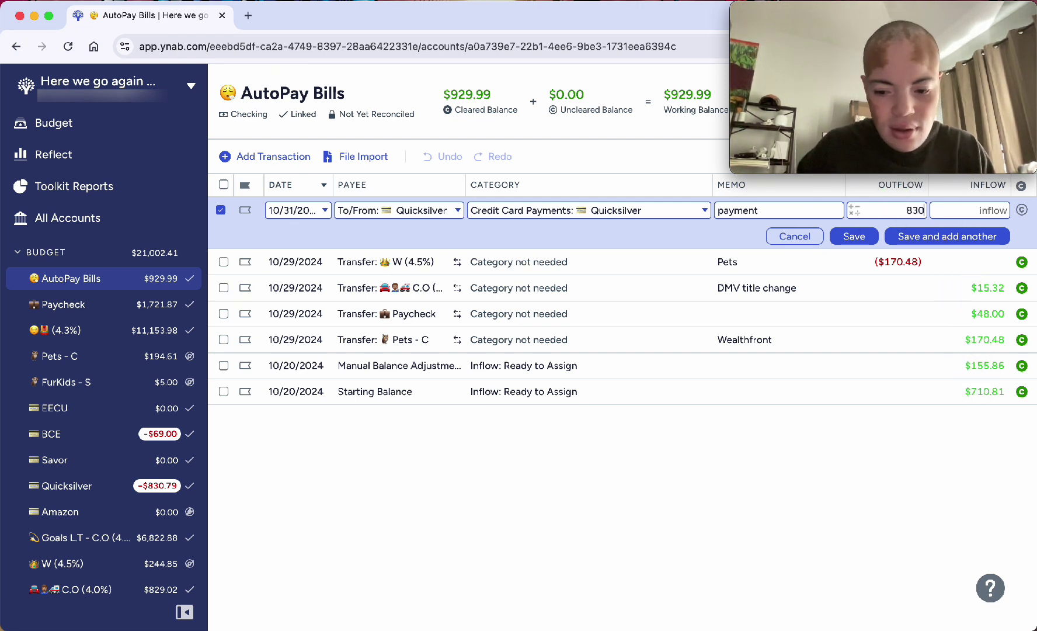
type(".79")
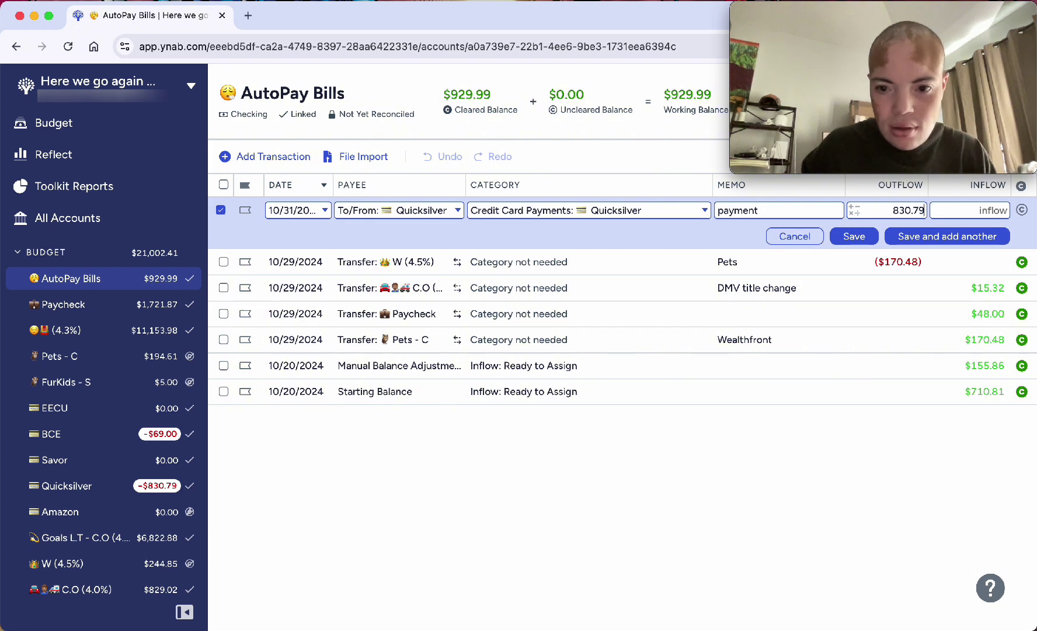
left_click(854, 236)
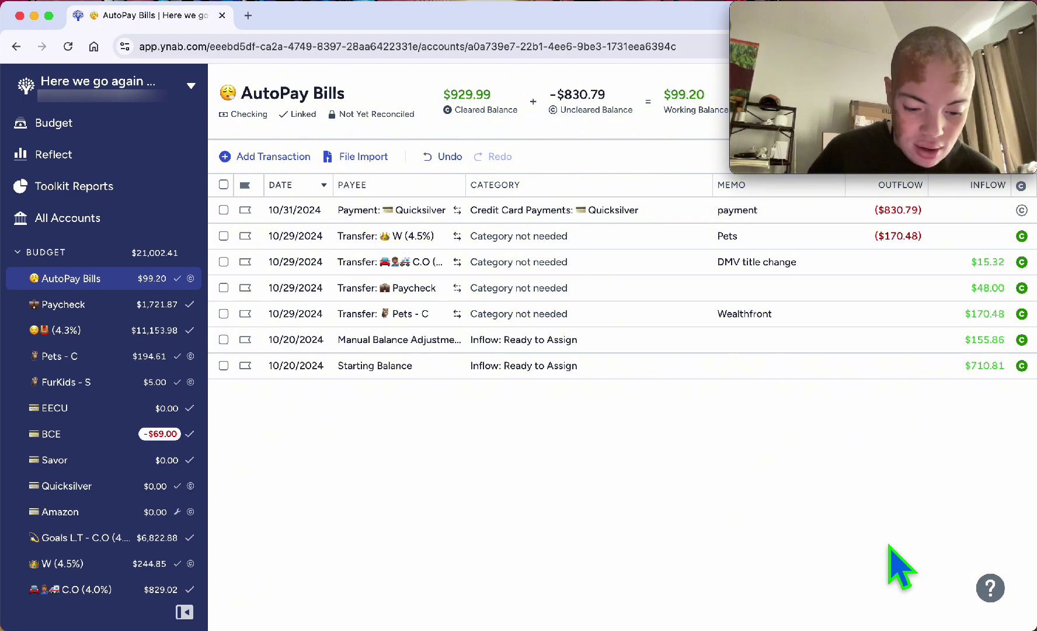
Step: Open the October 2024 budget, expand the Credit Card Payments group and hide its Discover category
left_click(155, 124)
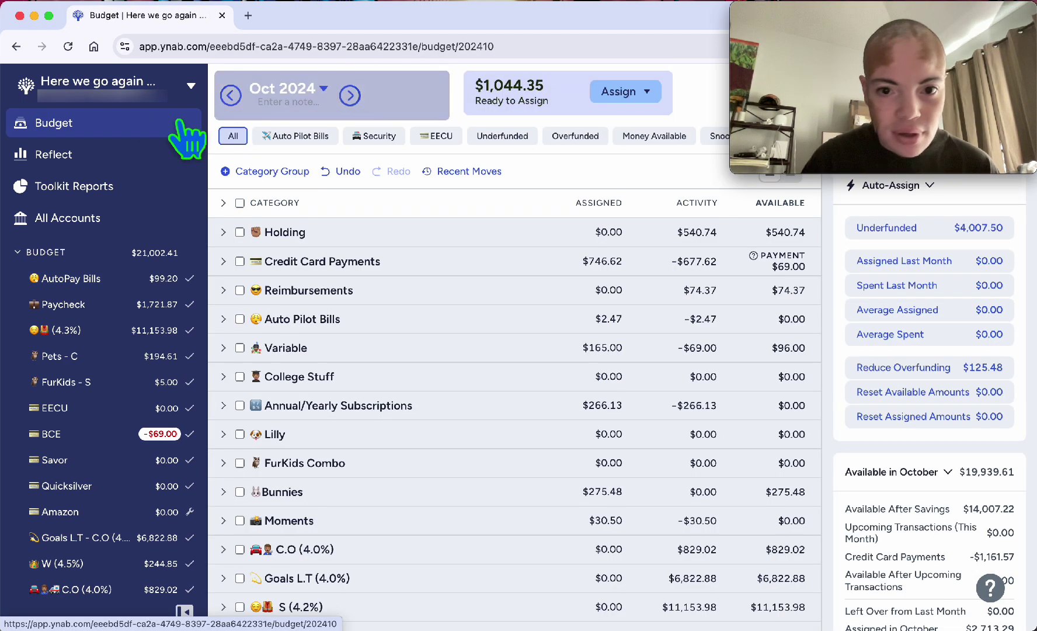
left_click(227, 261)
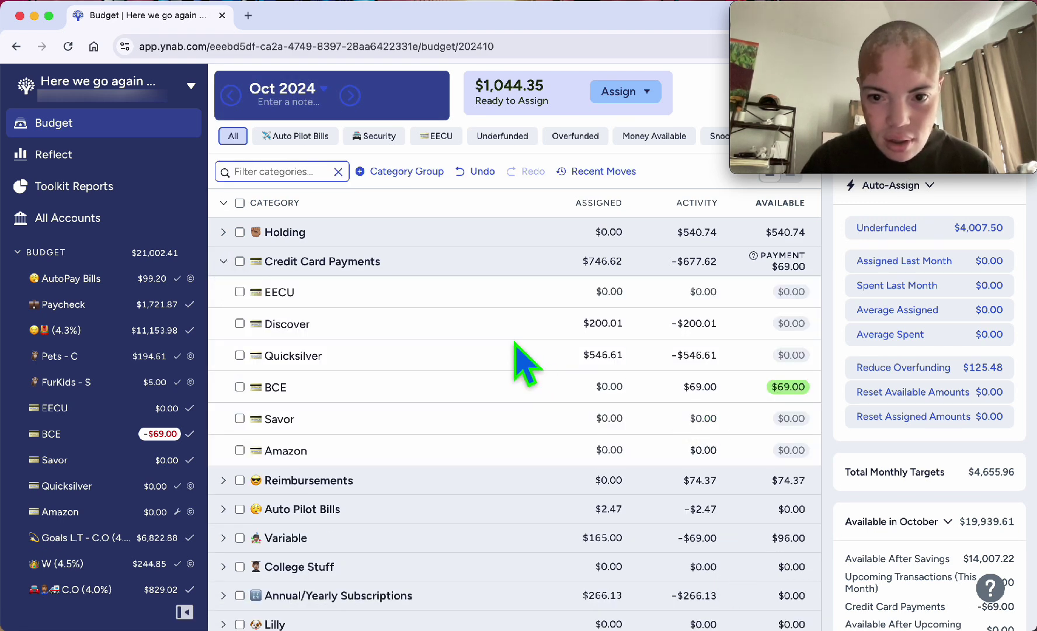
left_click(279, 327)
left_click(280, 326)
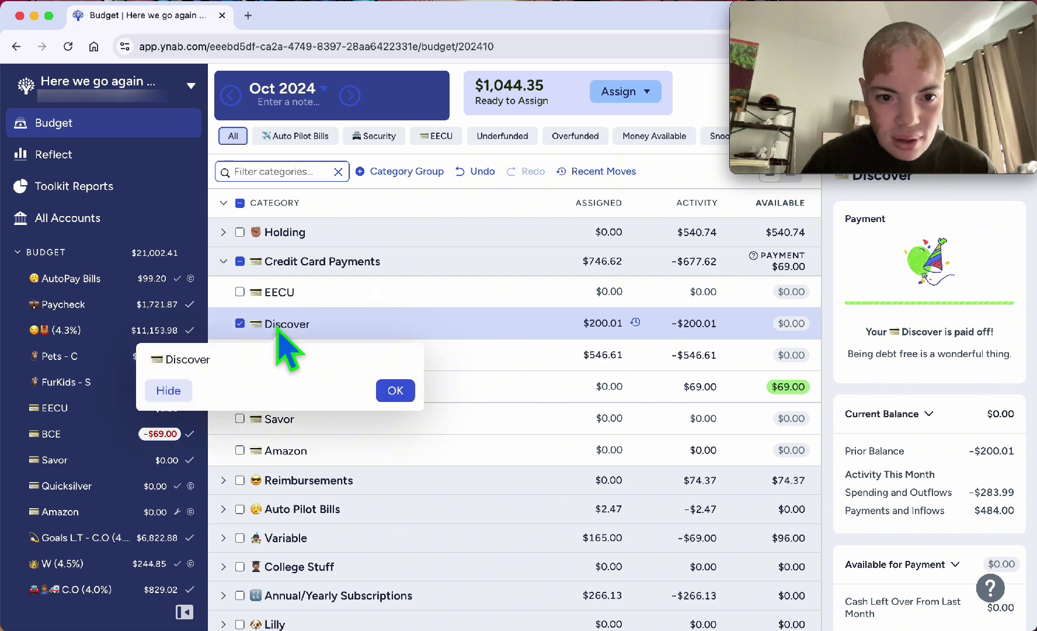
left_click(177, 389)
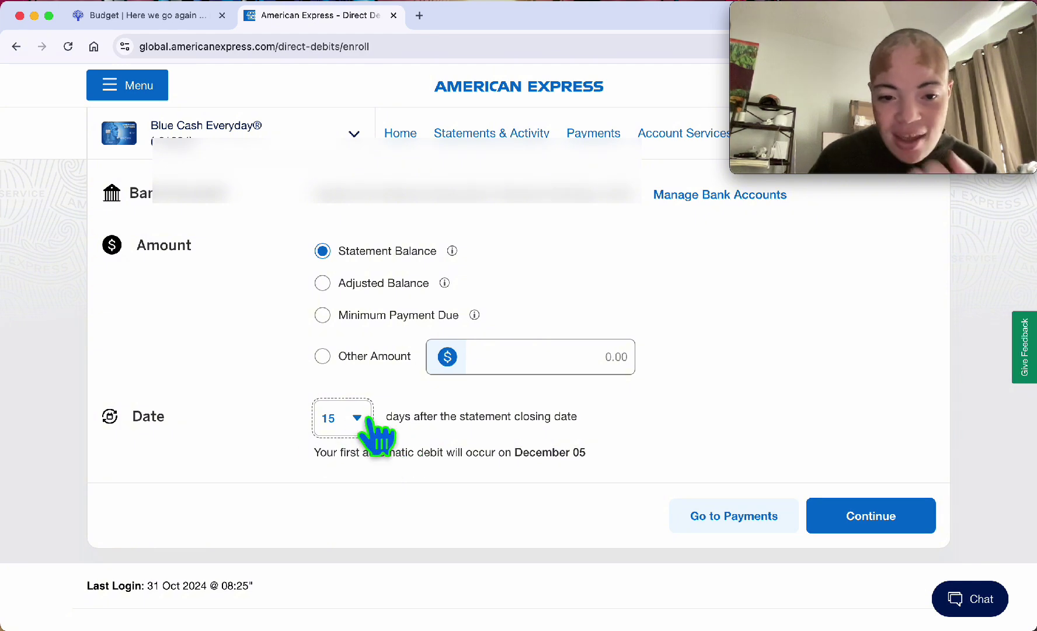
Step: Examine the debit date setting on the American Express automatic payment enrollment page and cancel leaving for the payments page
left_click(350, 419)
left_click(442, 455)
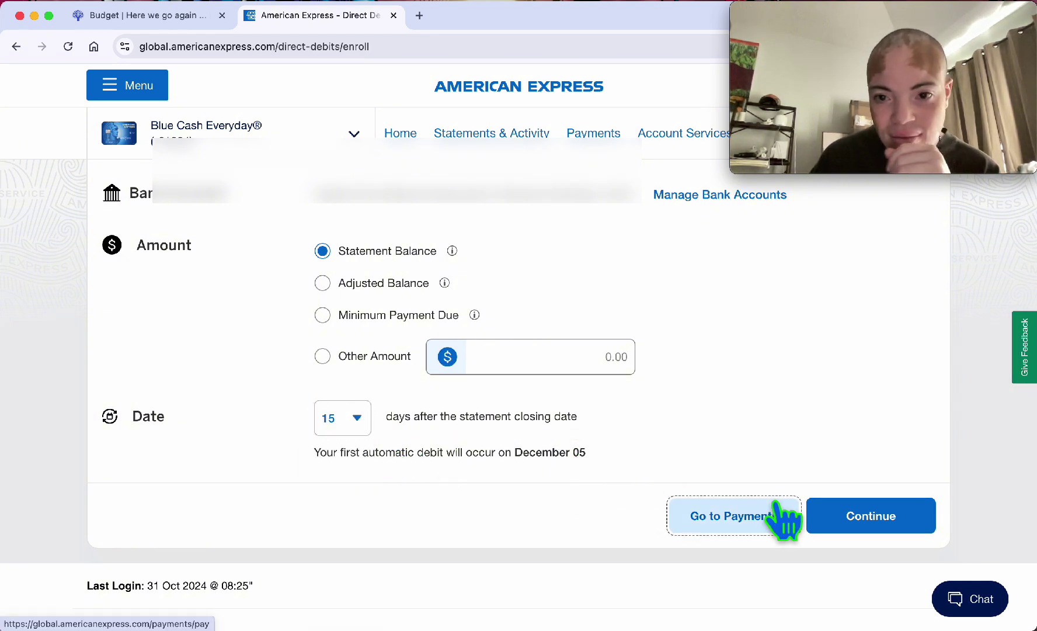
left_click(781, 520)
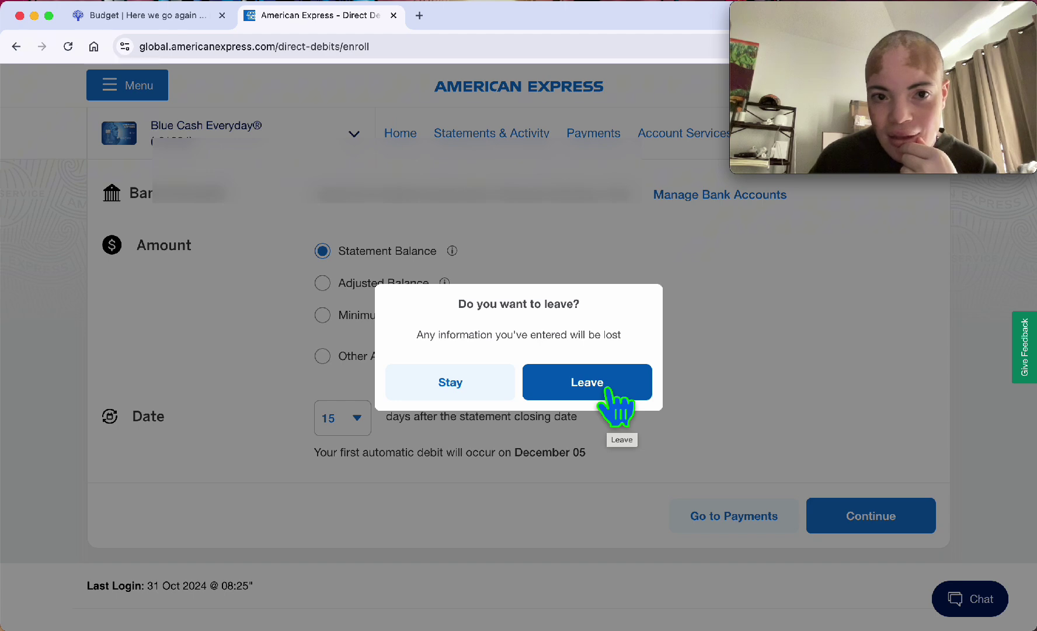
left_click(460, 383)
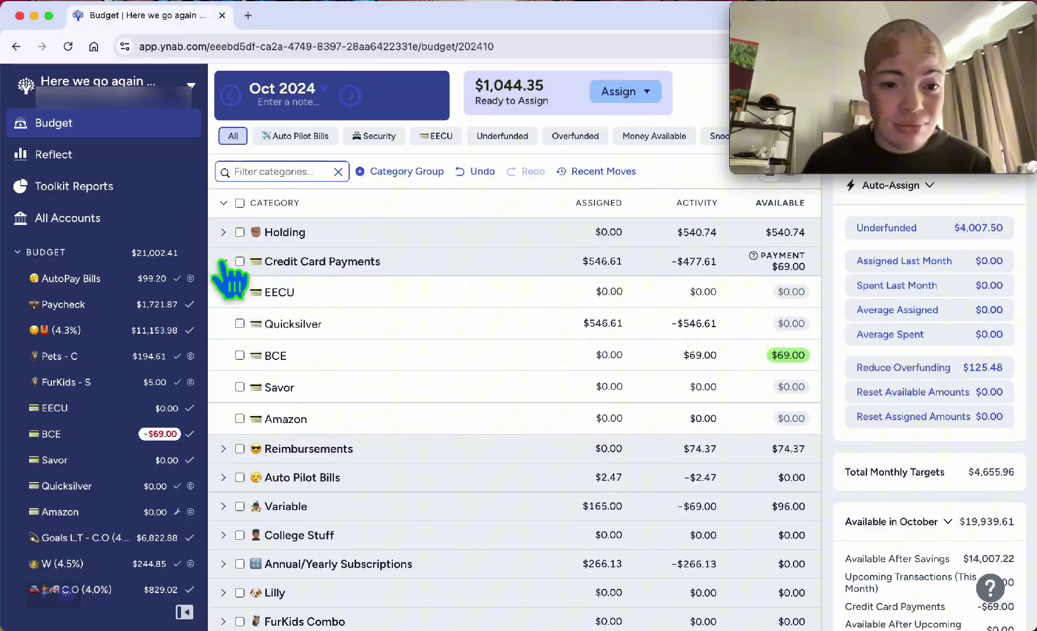
Step: Collapse the Credit Card Payments group and move 175.48 from Rainy Day Bunny to Emergency Pets | E in FurKids Combo
left_click(224, 261)
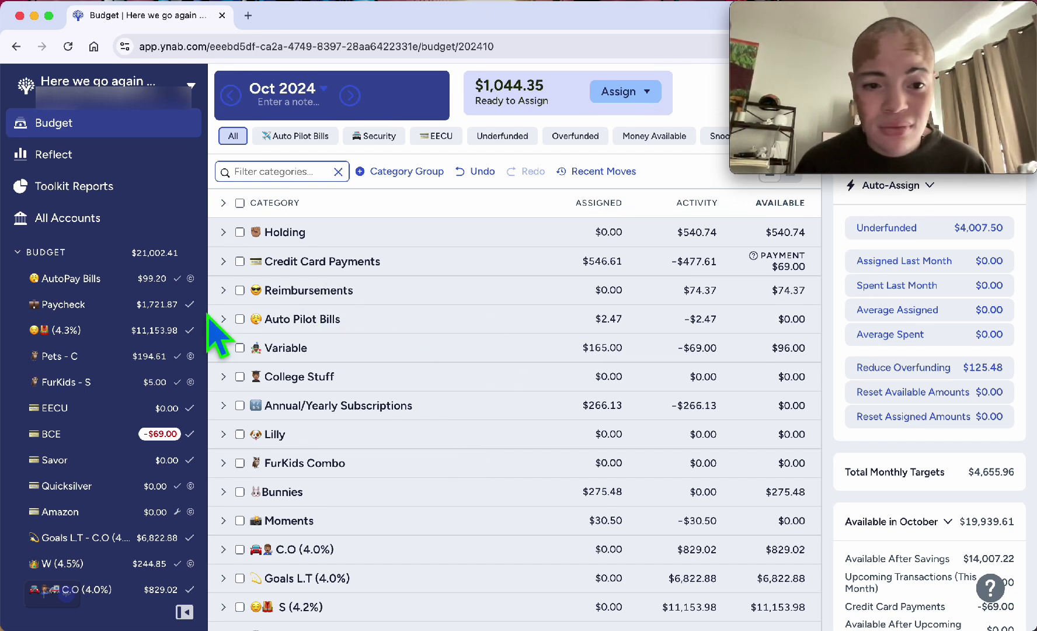
scroll(352, 424, "down", 5)
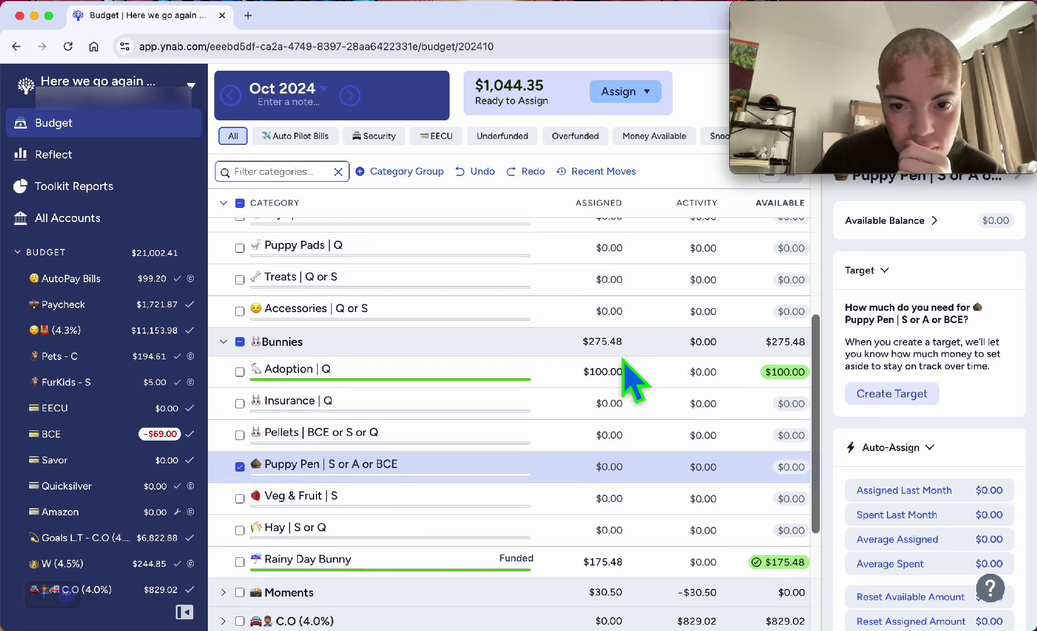
scroll(634, 379, "down", 1)
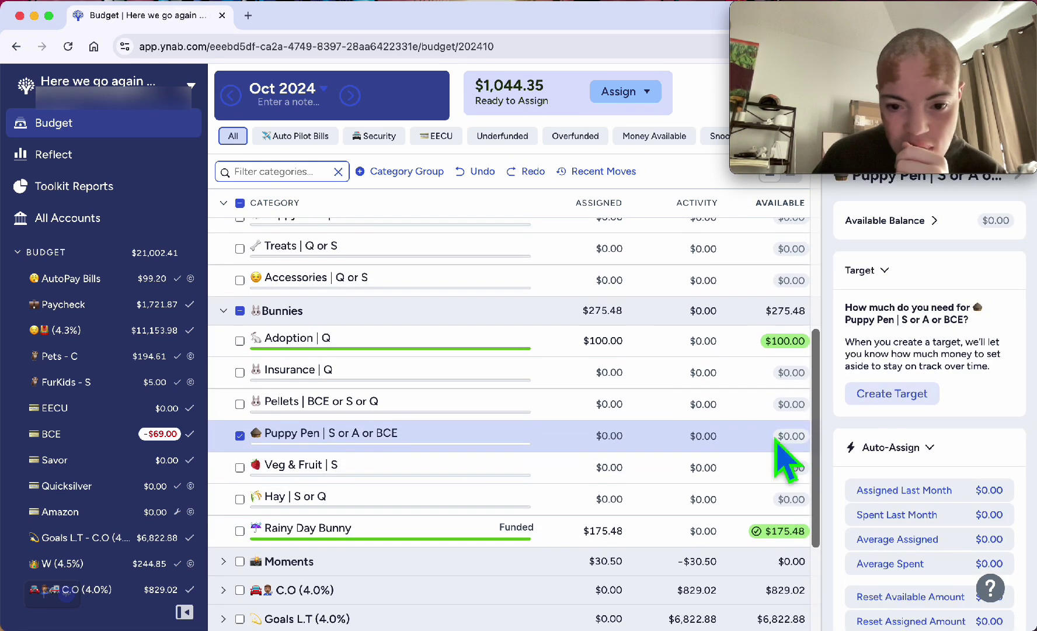
left_click(765, 534)
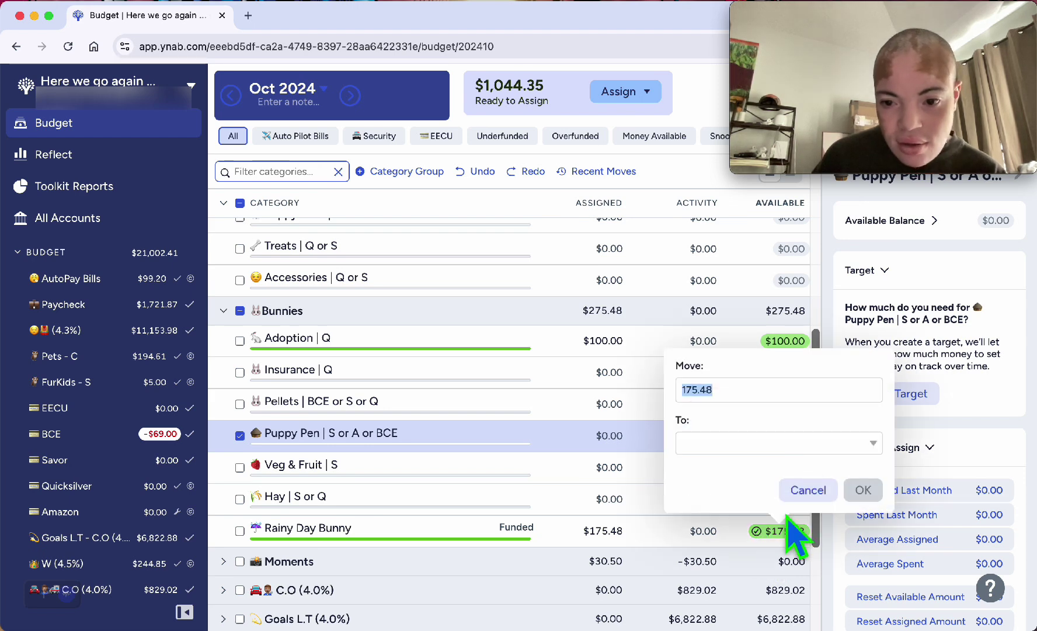
left_click(876, 443)
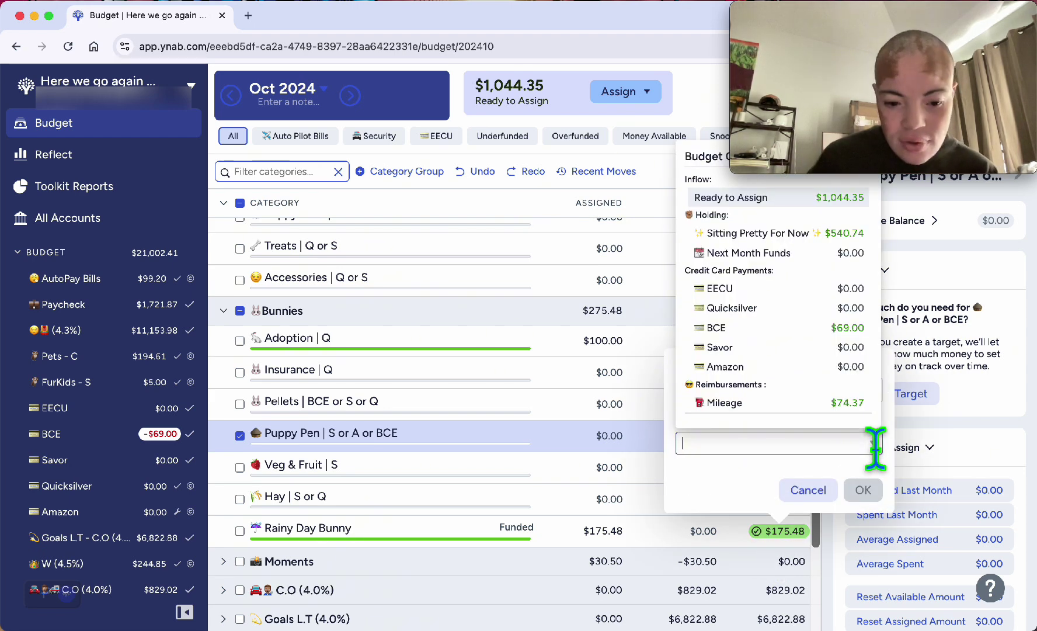
type("emerg")
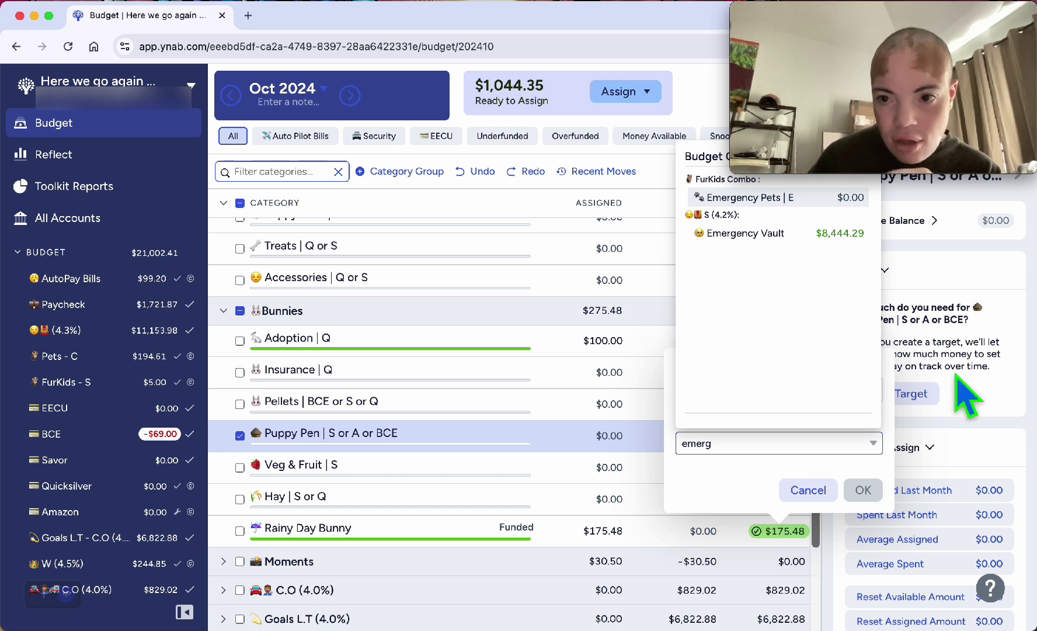
left_click(765, 199)
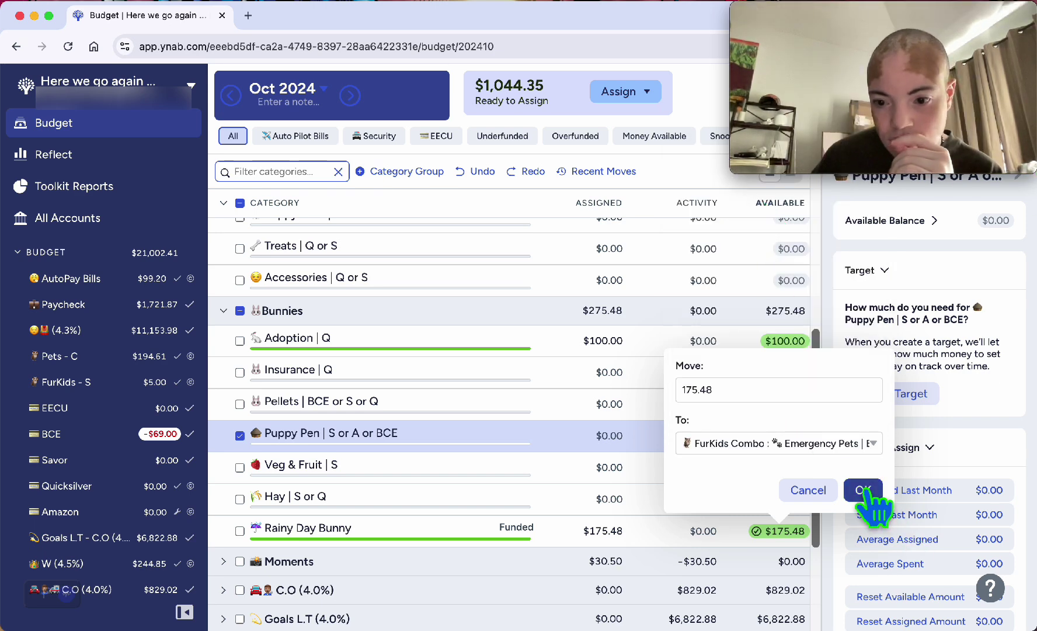
left_click(864, 490)
Step: Check the Emergency Pets | E category, and collapse the FurKids Combo and Bunnies groups
scroll(501, 435, "up", 5)
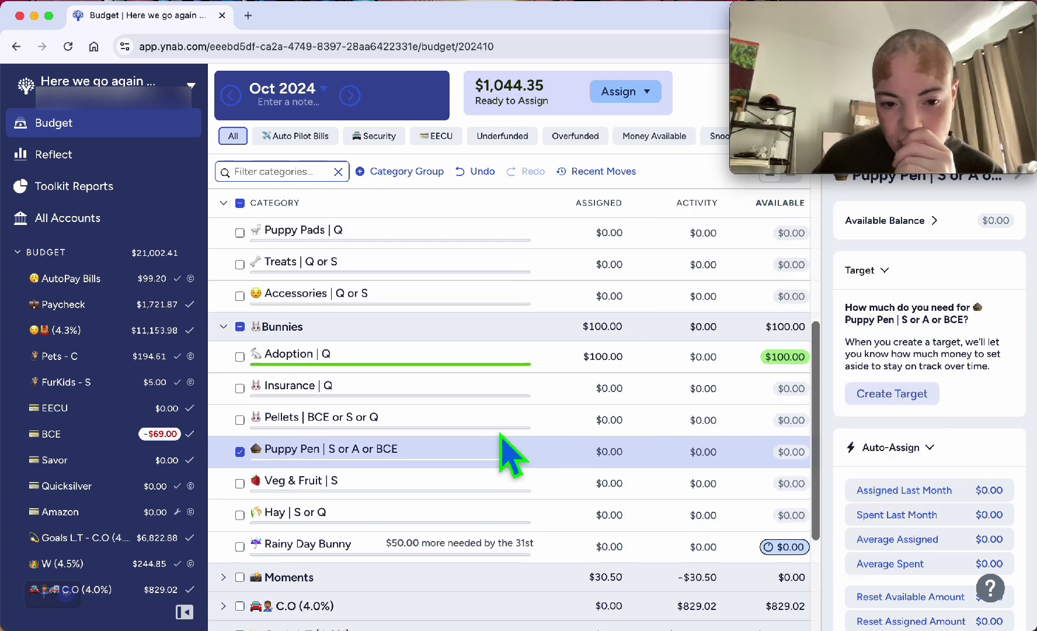
scroll(500, 435, "up", 1)
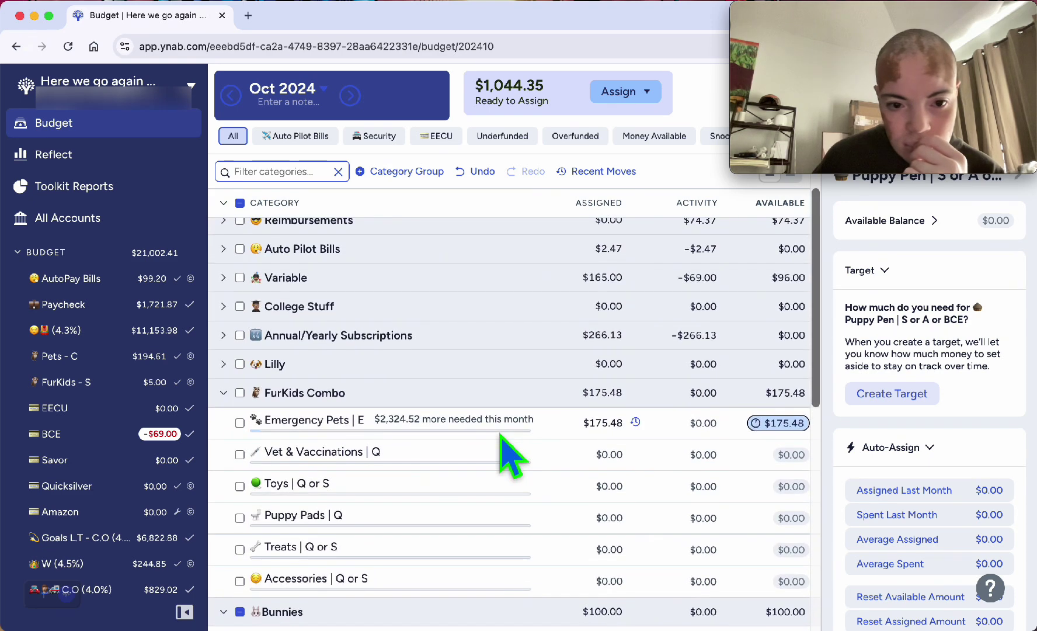
left_click(223, 392)
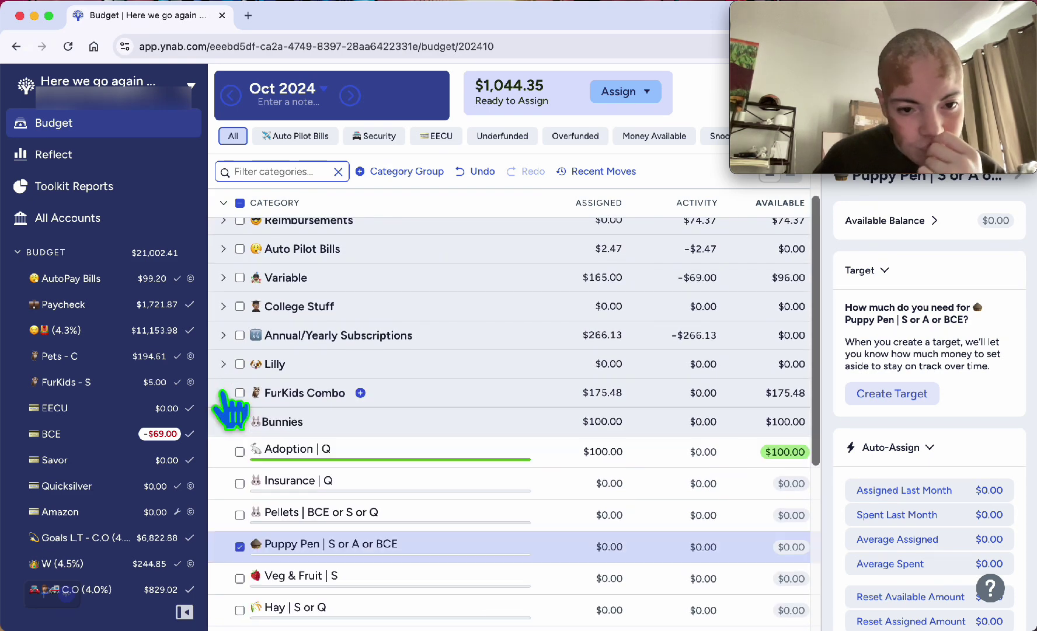
left_click(223, 421)
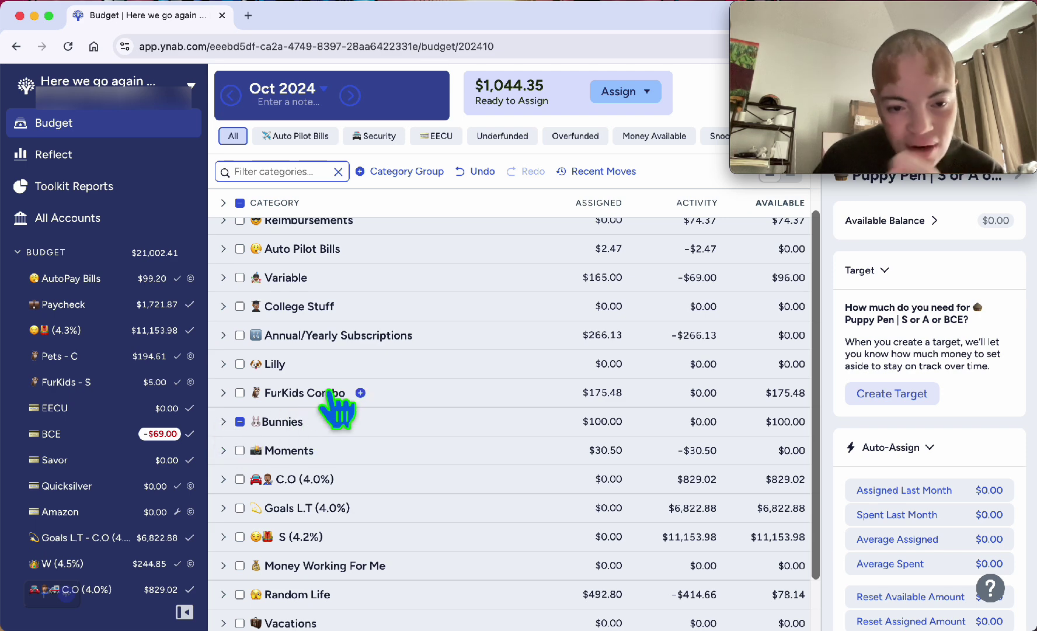
Step: Expand the FurKids Combo and Bunnies groups again and assign 50 to the Puppy Pen | S or A or BCE category
left_click(222, 393)
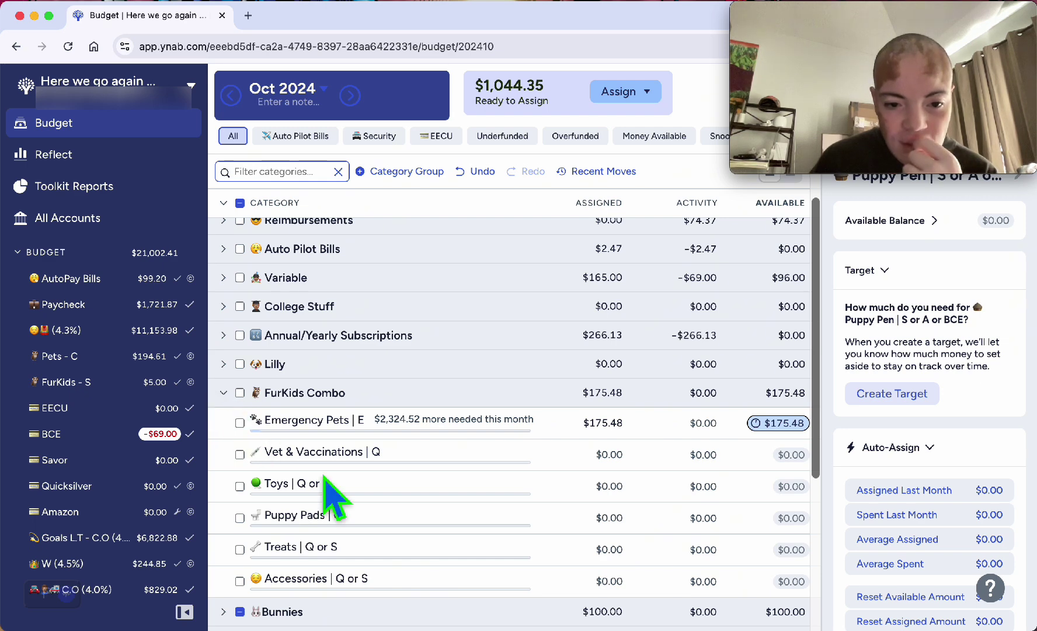
scroll(331, 480, "down", 5)
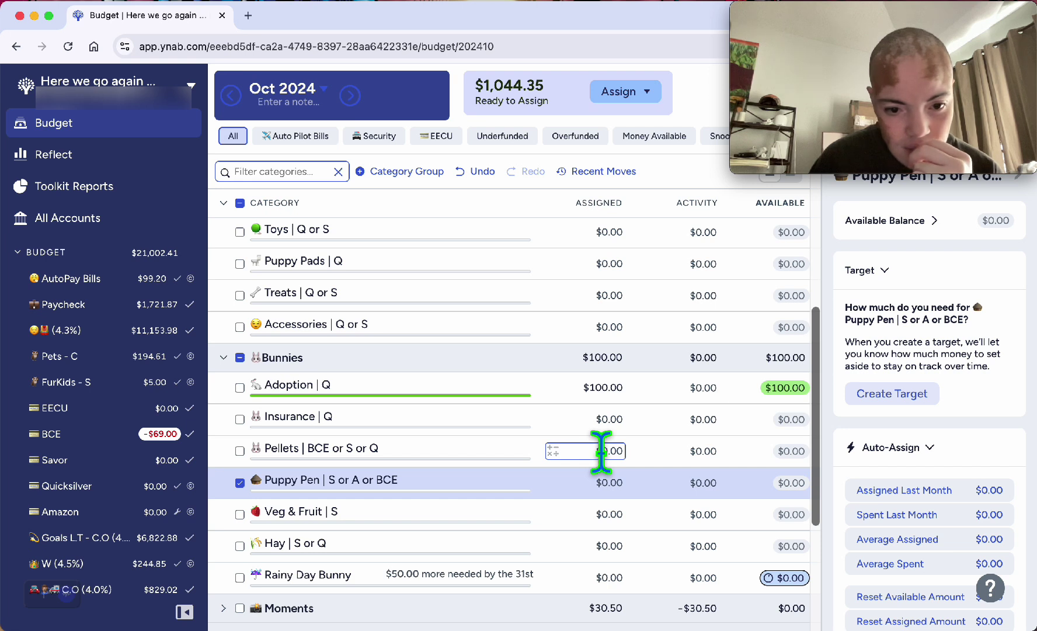
left_click(644, 497)
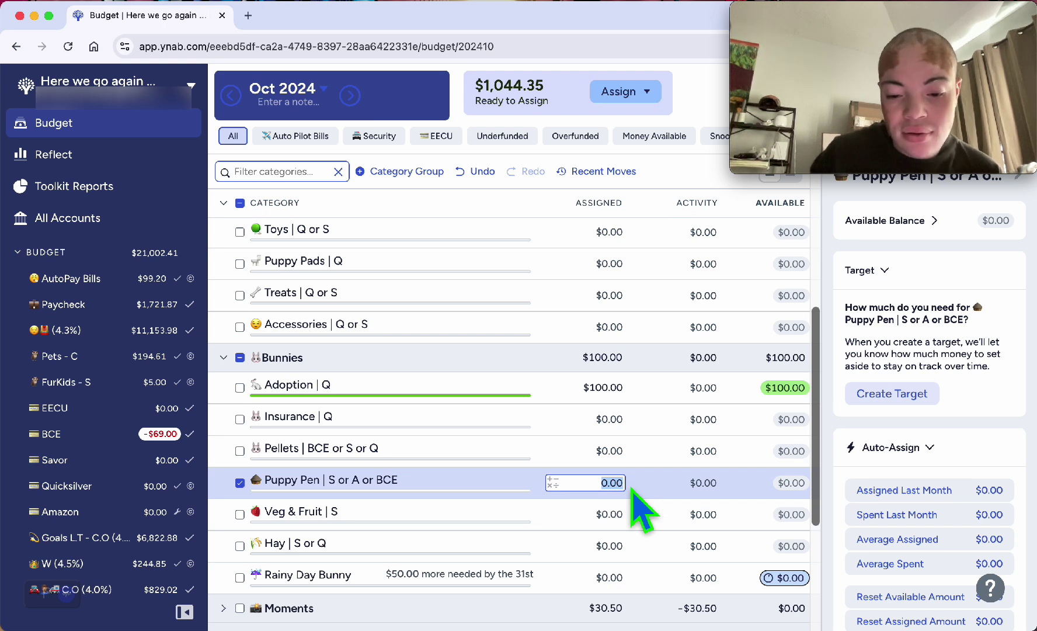
type("50")
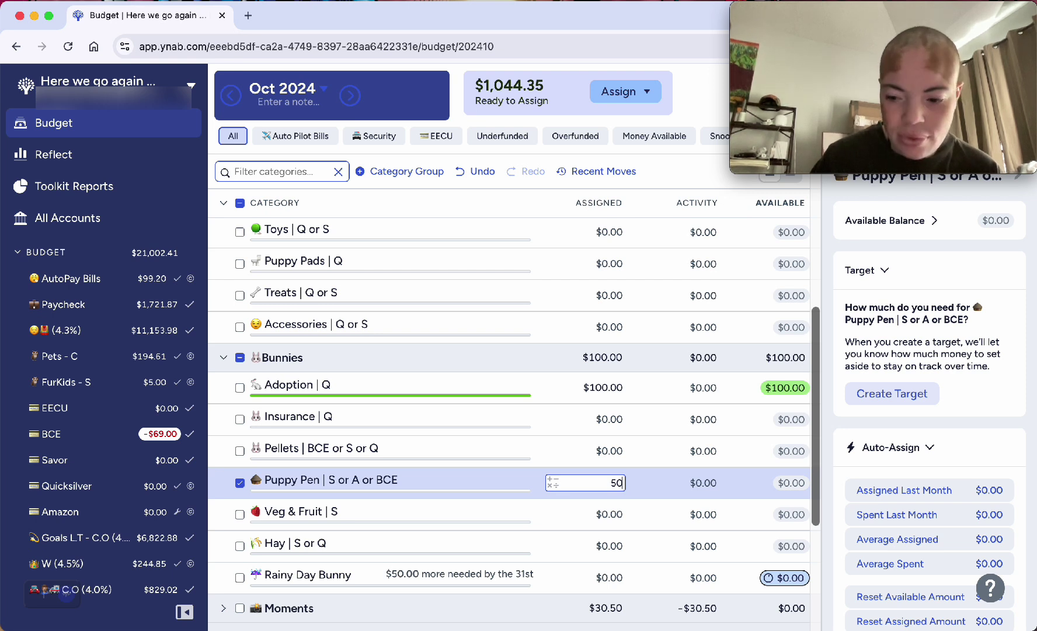
key("Return")
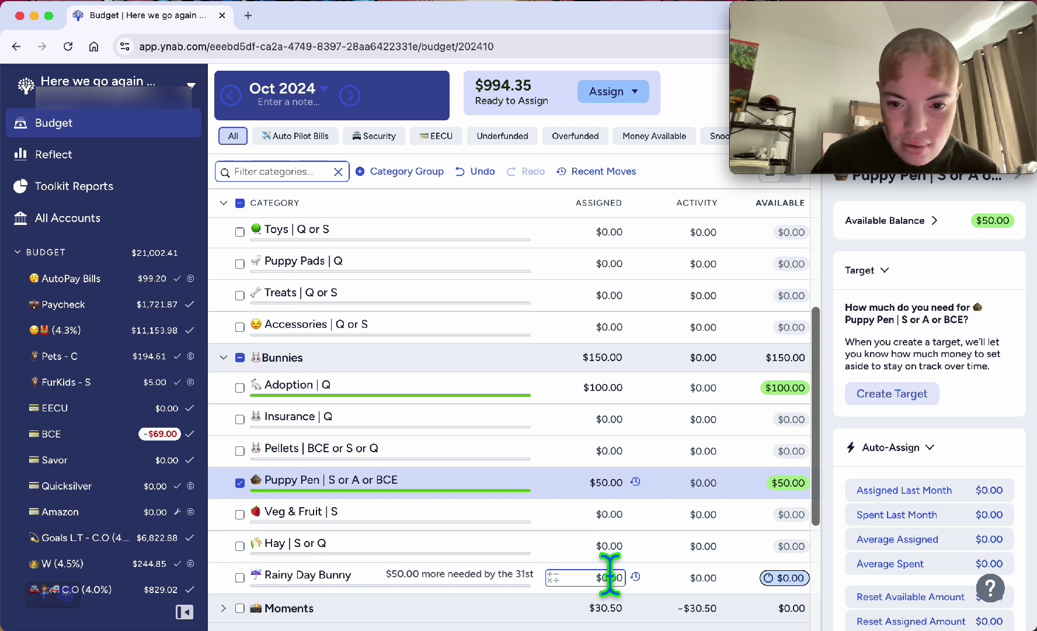
Step: Assign 44.61 to the Rainy Day Bunny category in Bunnies and collapse the FurKids Combo group
left_click(610, 577)
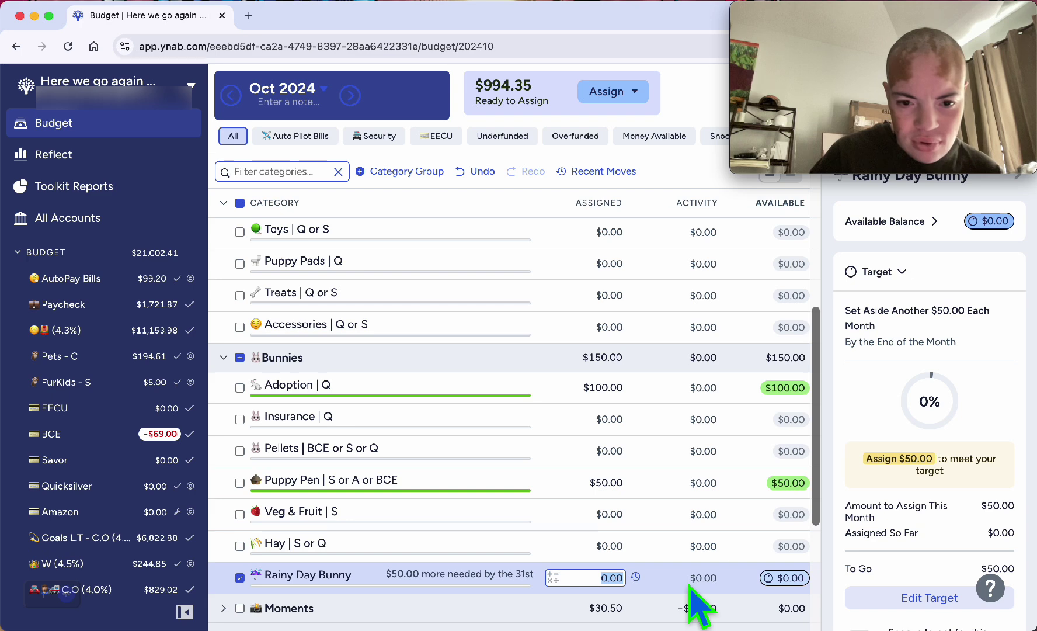
type("44")
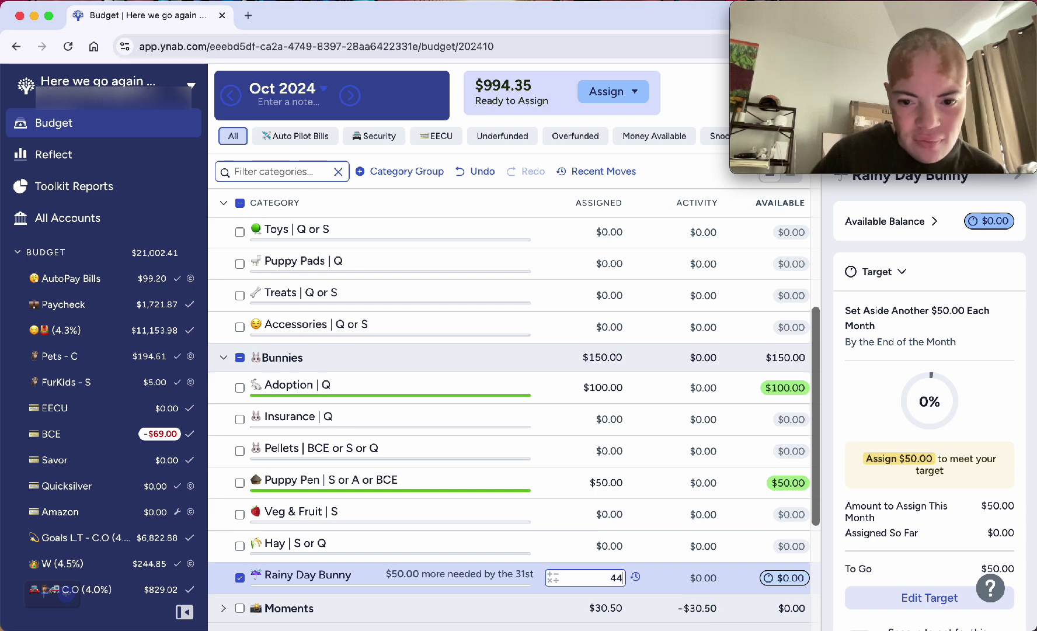
type(".61")
key("Return")
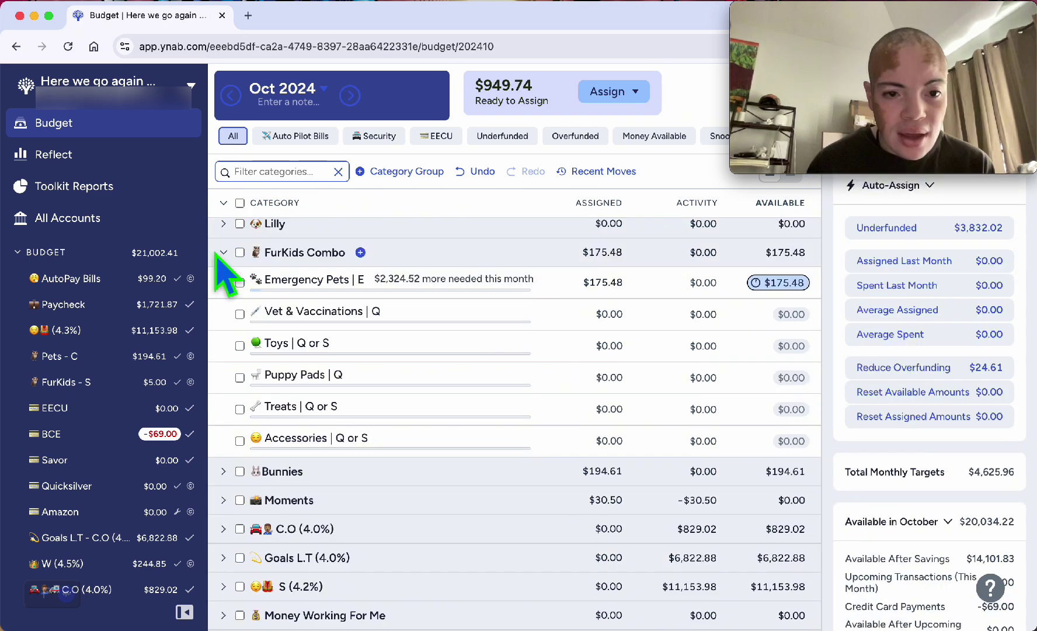
left_click(224, 253)
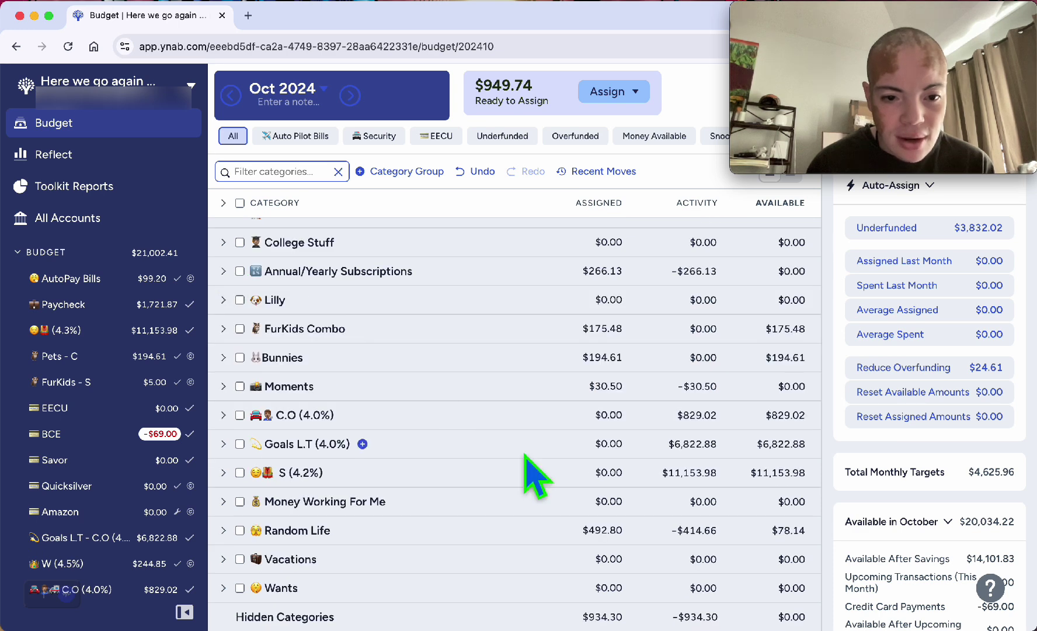
Step: Expand the S (4.2%) category group and assign 370.38 to Emergency Vault
scroll(531, 470, "up", 1)
scroll(536, 479, "down", 1)
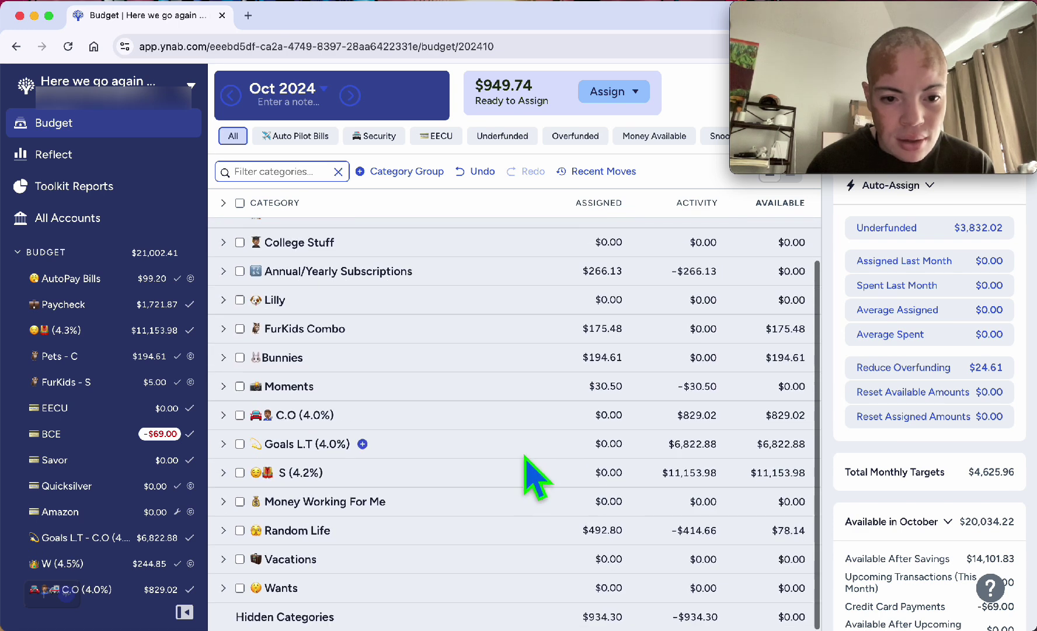
left_click(224, 473)
scroll(427, 526, "down", 3)
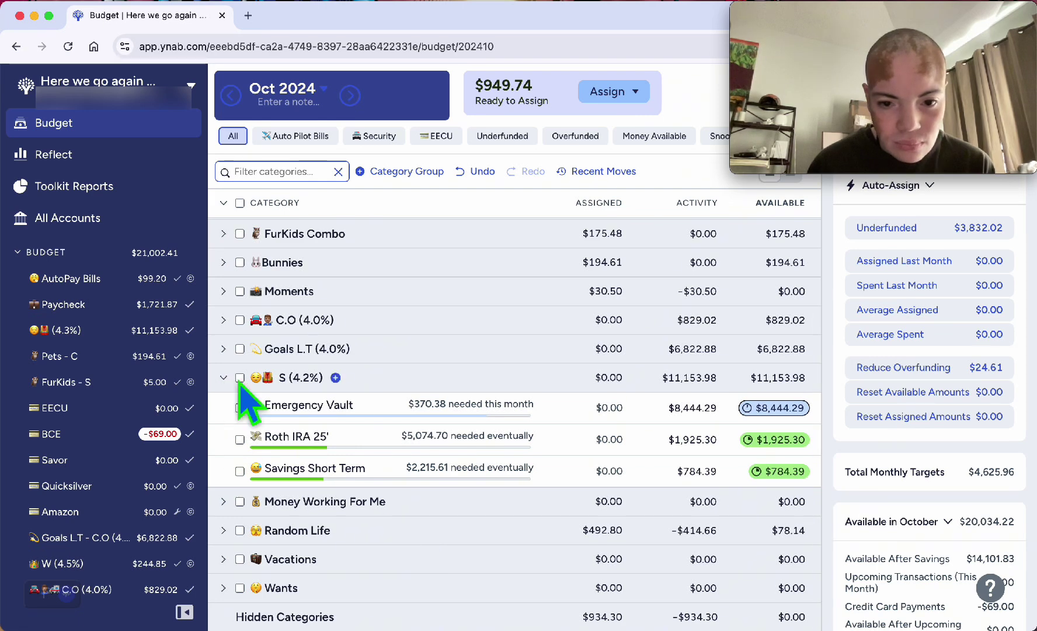
left_click(607, 407)
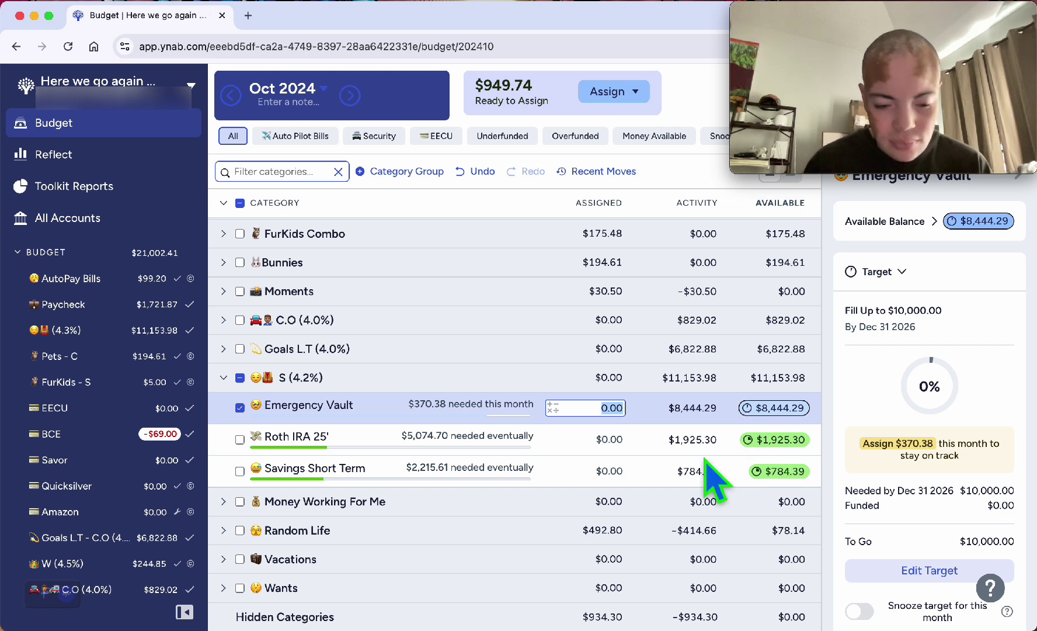
type("37")
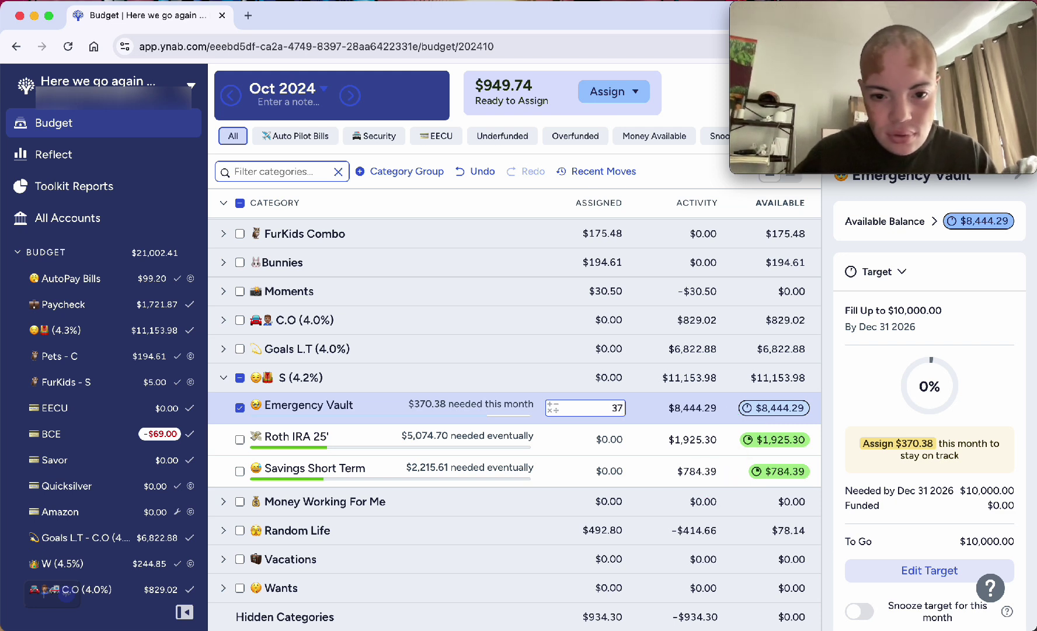
type("0")
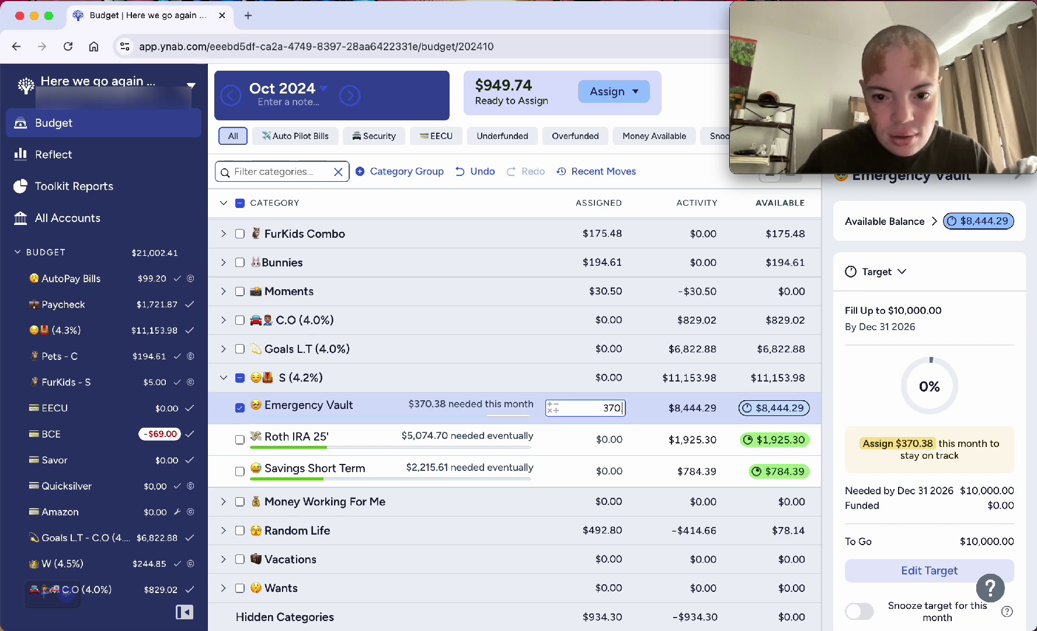
type(".38")
key("Return")
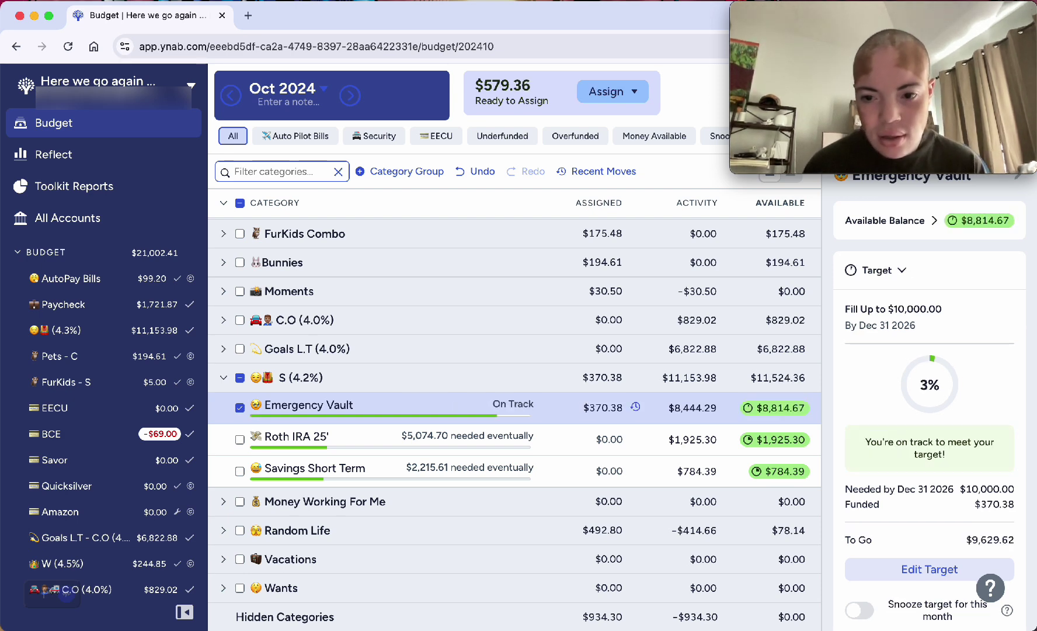
Step: Assign 200 to the Savings Short Term category in the S (4.2%) group
left_click(585, 471)
type("200")
key("Return")
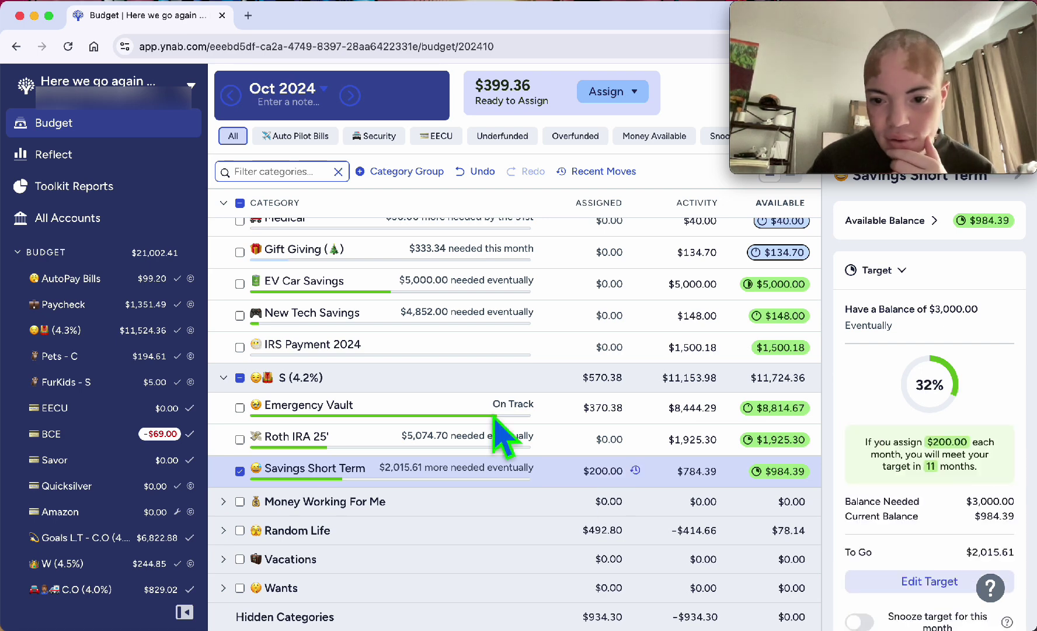
Step: Assign 399.36 to the Next Month Funds category in the Holding group
scroll(575, 379, "up", 10)
left_click(610, 294)
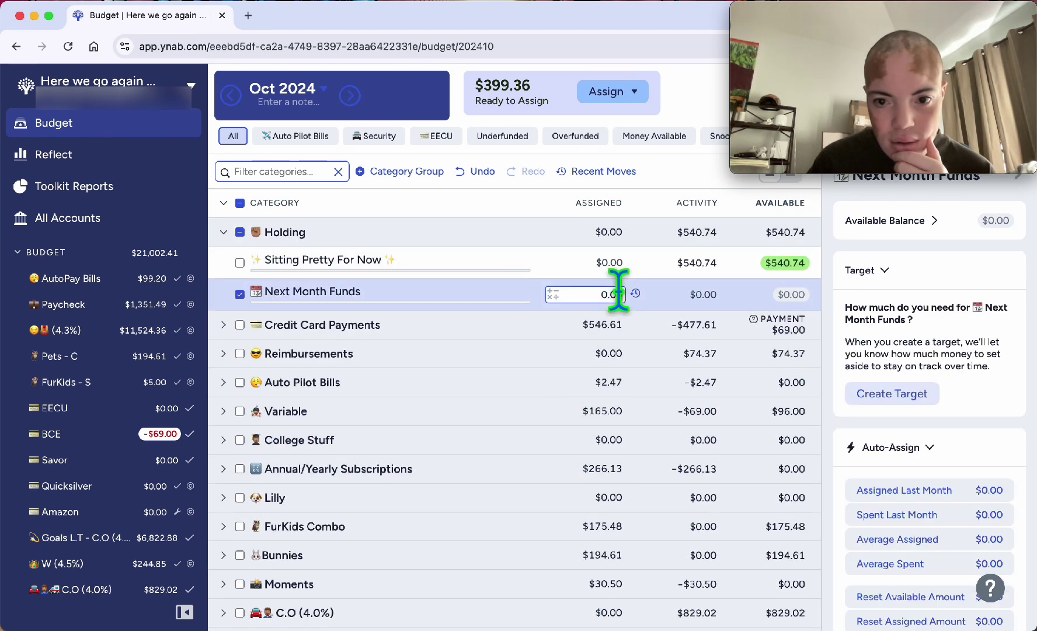
type("399")
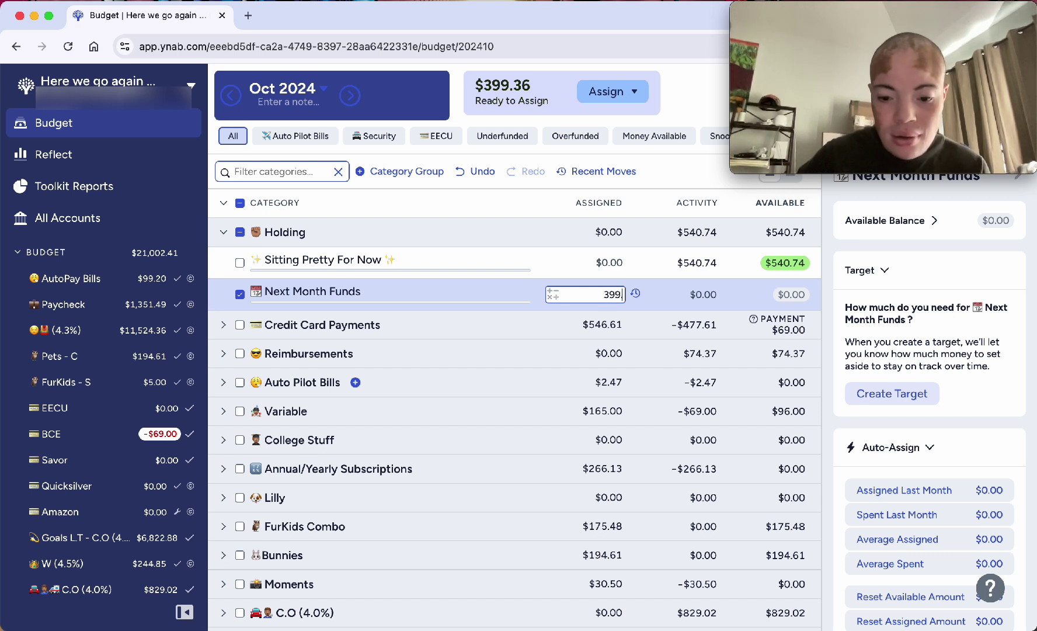
type(".36")
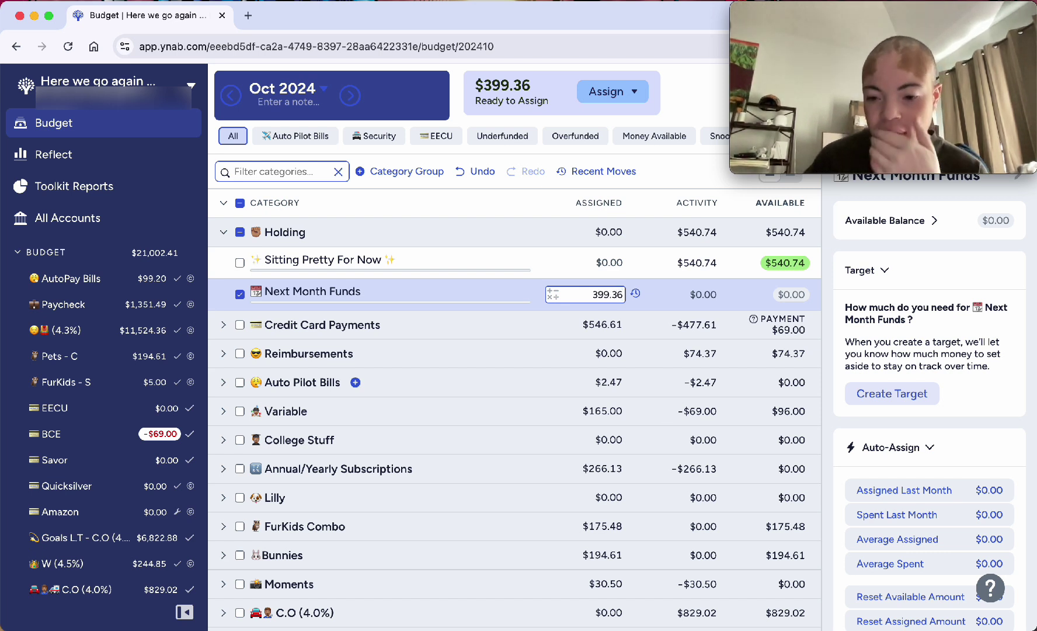
key("Return")
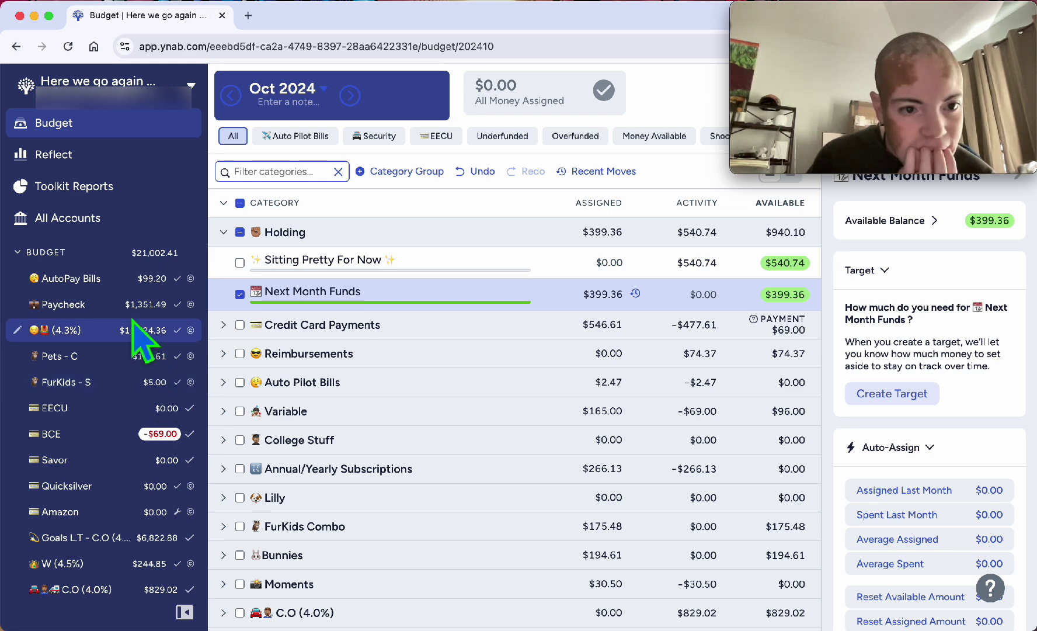
Step: Record a 200 transfer from Paycheck to the (4.3%) savings account with the memo "short term savings", and return to the budget
left_click(149, 305)
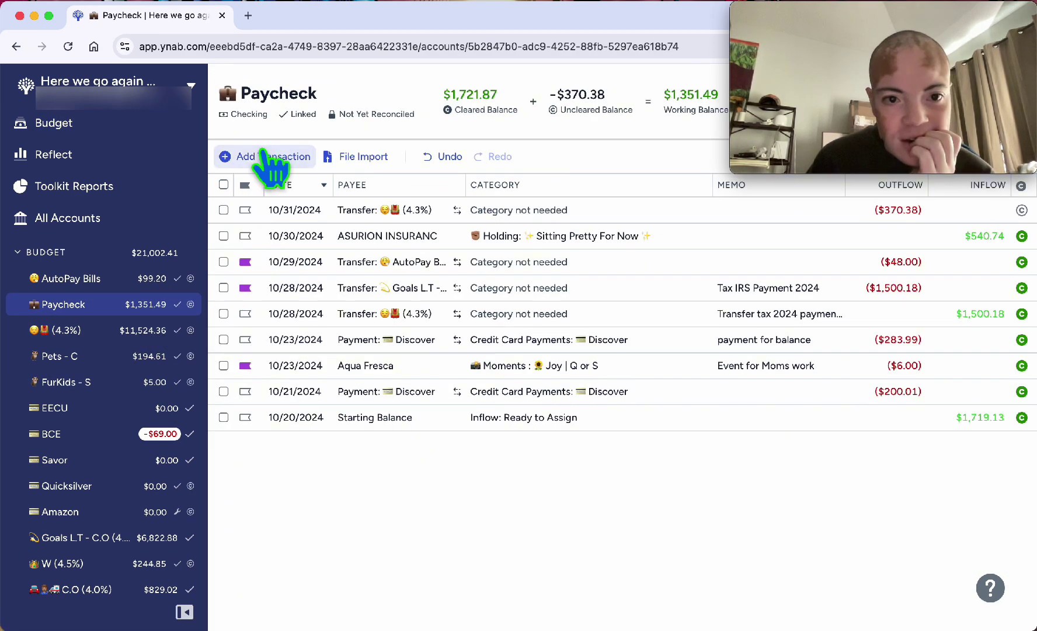
left_click(242, 157)
key("Tab")
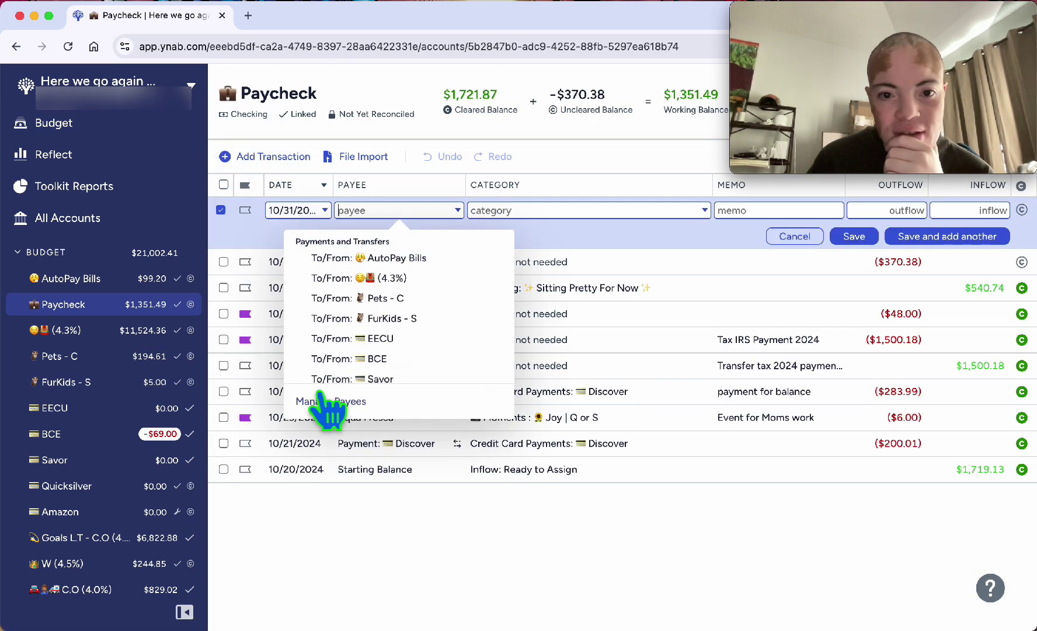
left_click(409, 278)
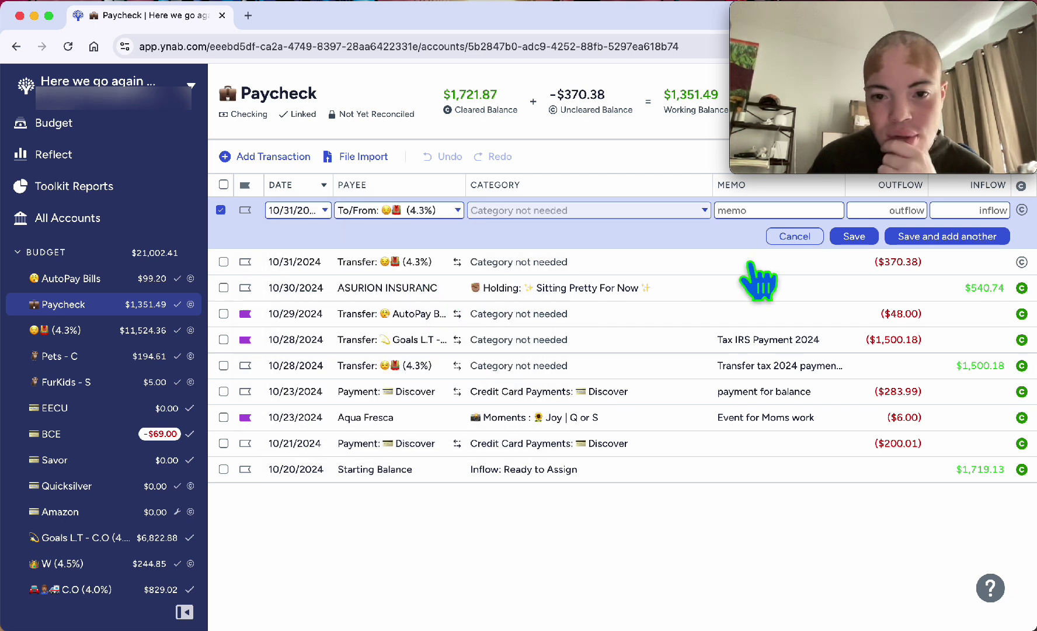
left_click(864, 216)
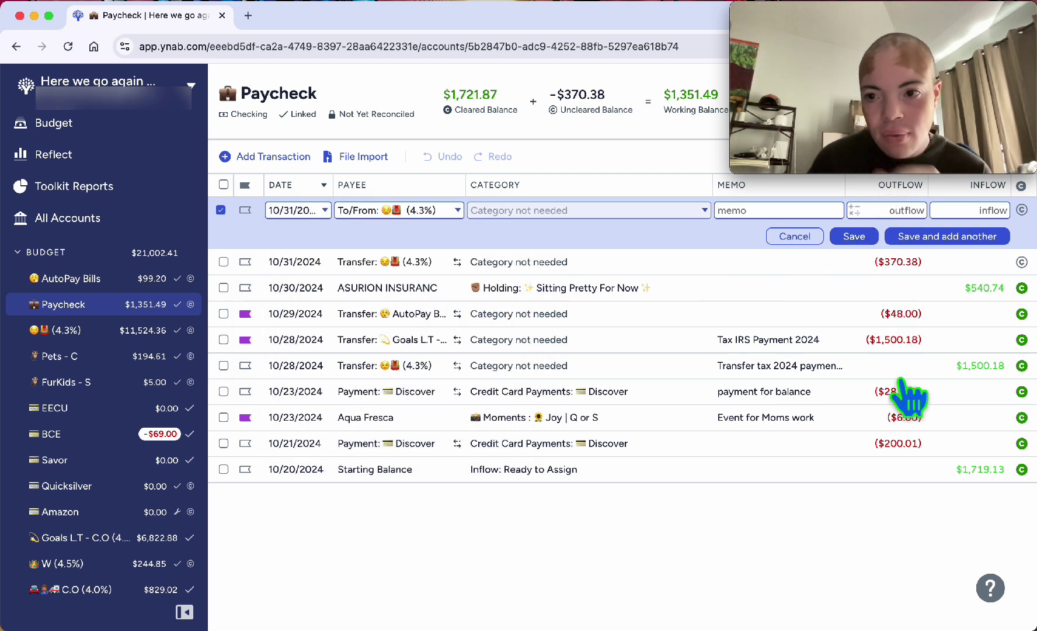
type("200")
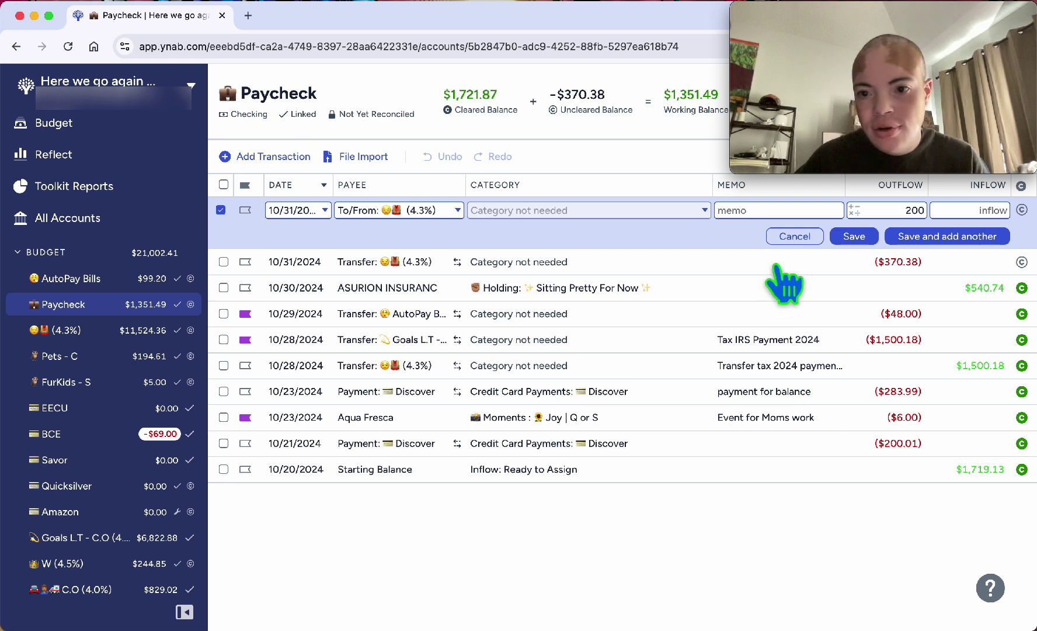
left_click(815, 212)
type("shor")
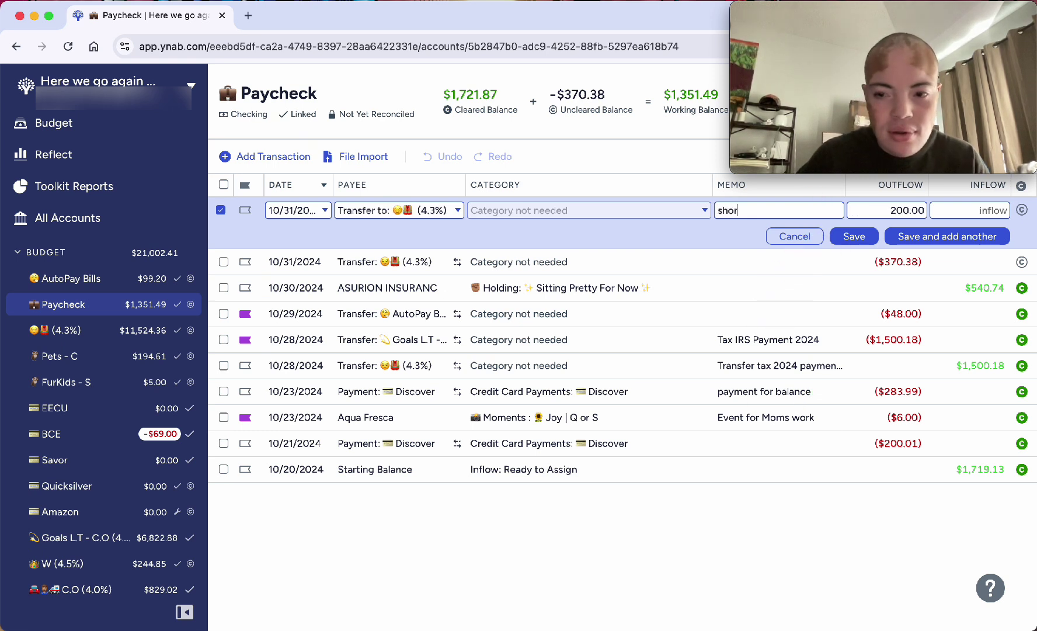
type("t term s")
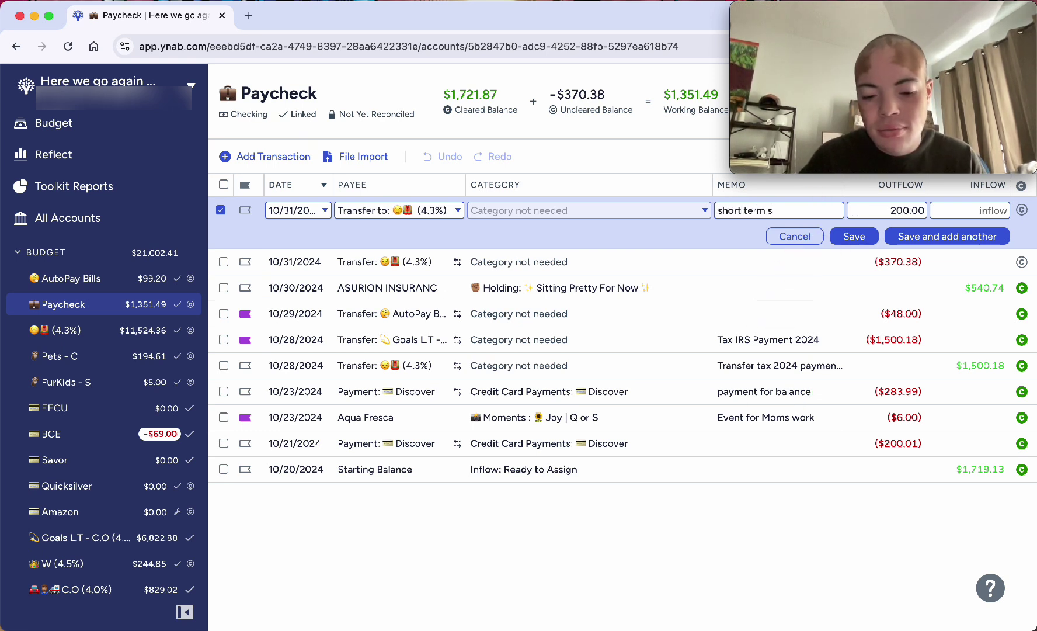
type("avings")
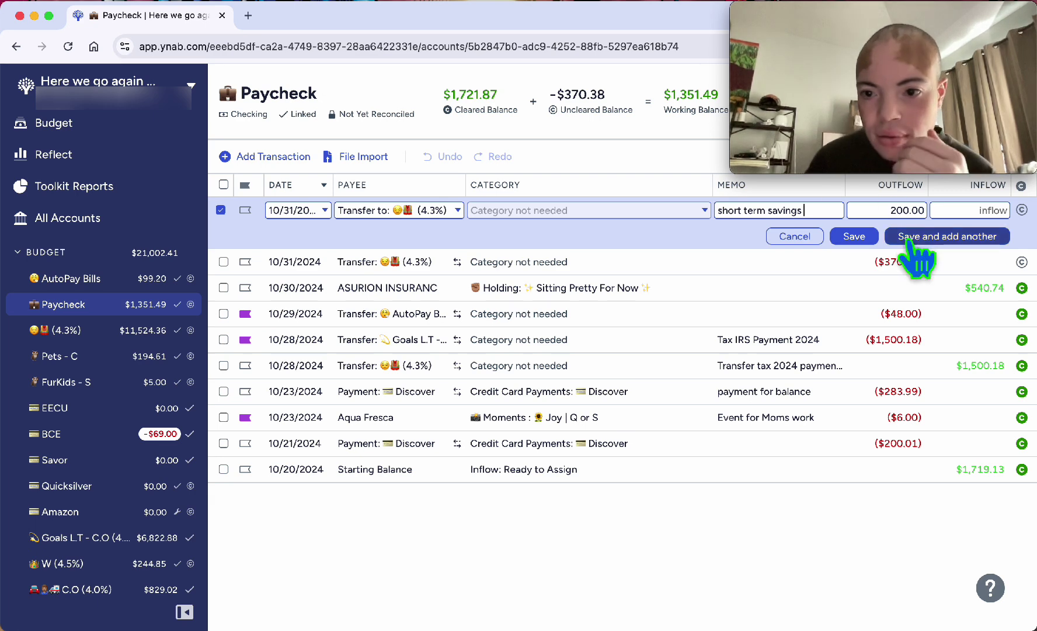
left_click(851, 237)
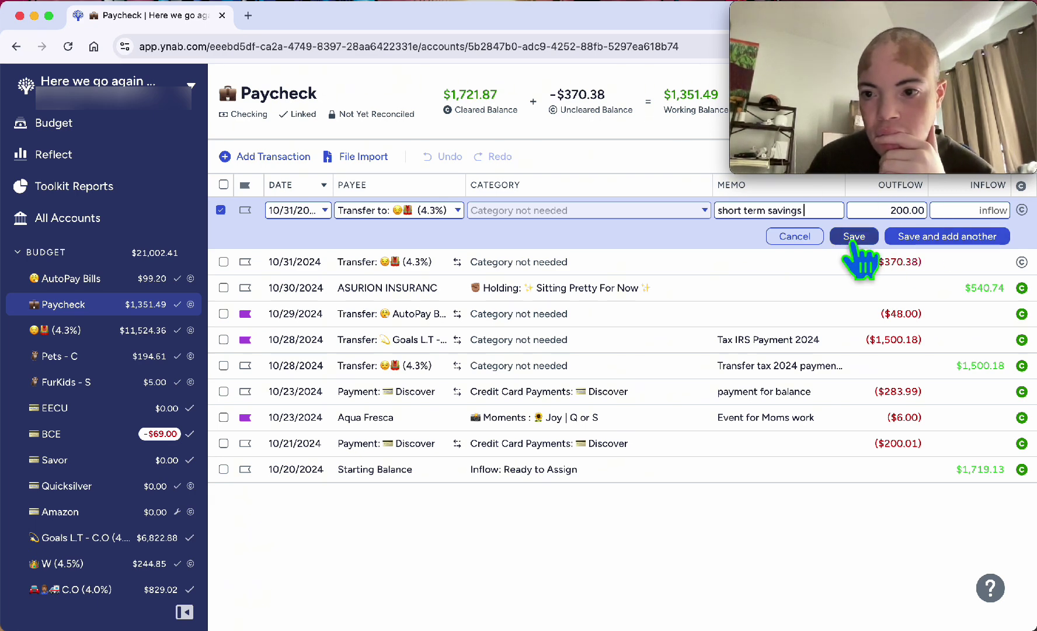
left_click(181, 121)
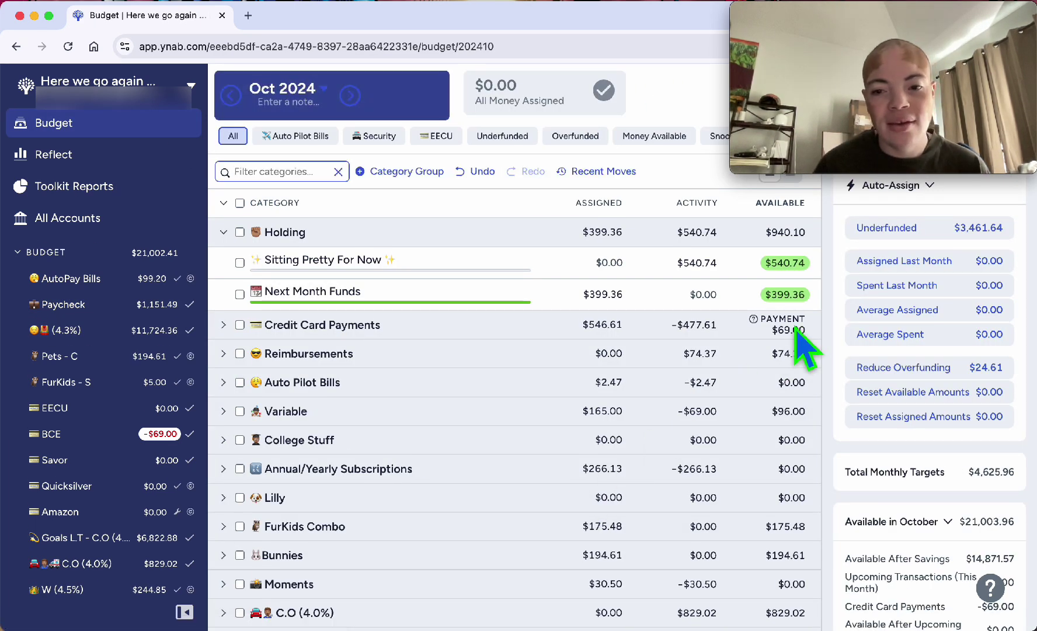